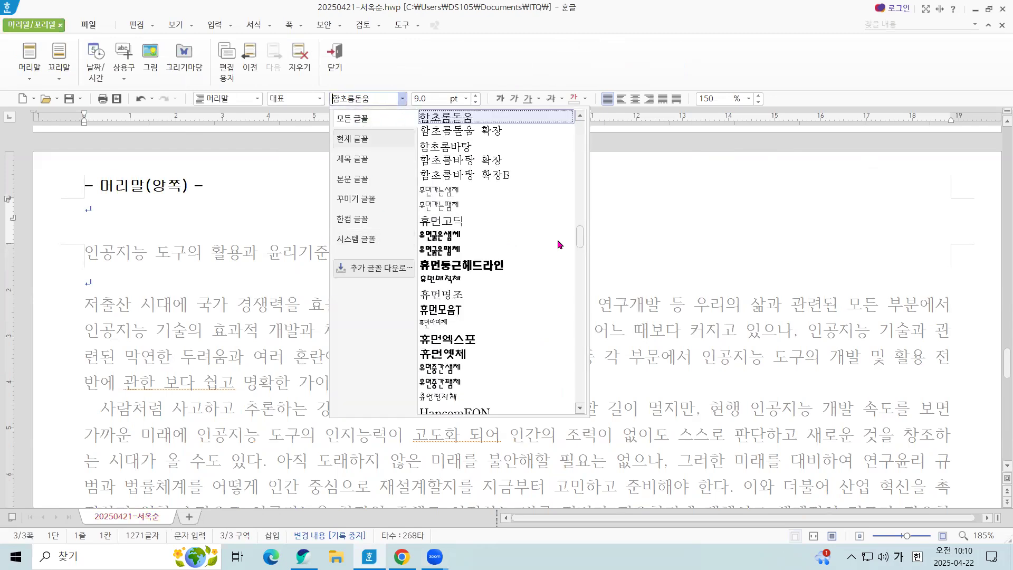
Step: Format the page header with the 돋움 font at 10 pt and right alignment
{"action": "scroll", "coordinate": [583, 233], "scroll_direction": "up", "scroll_amount": 10}
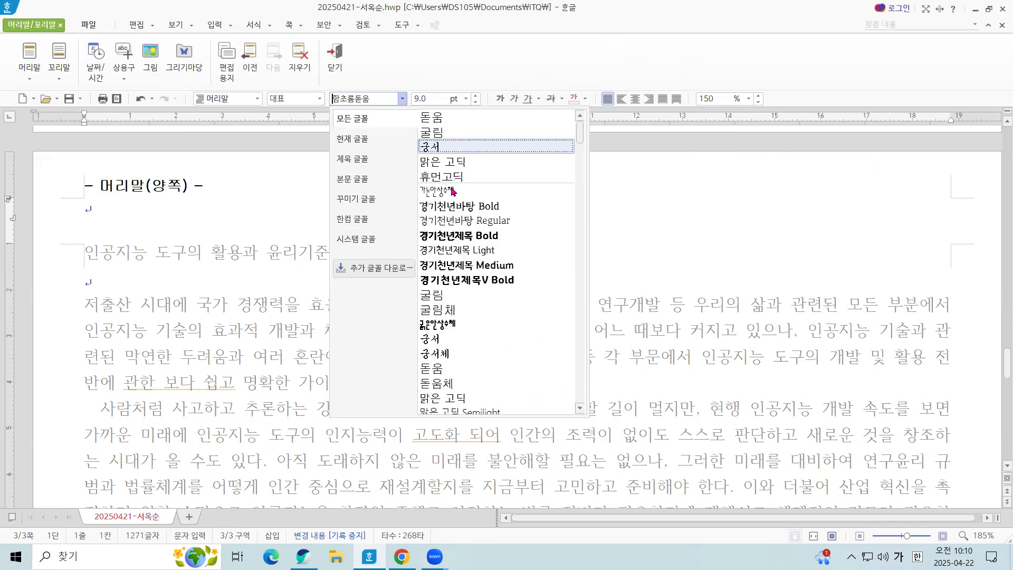
{"action": "left_click", "coordinate": [442, 117]}
{"action": "left_click", "coordinate": [476, 97]}
{"action": "left_click", "coordinate": [648, 102]}
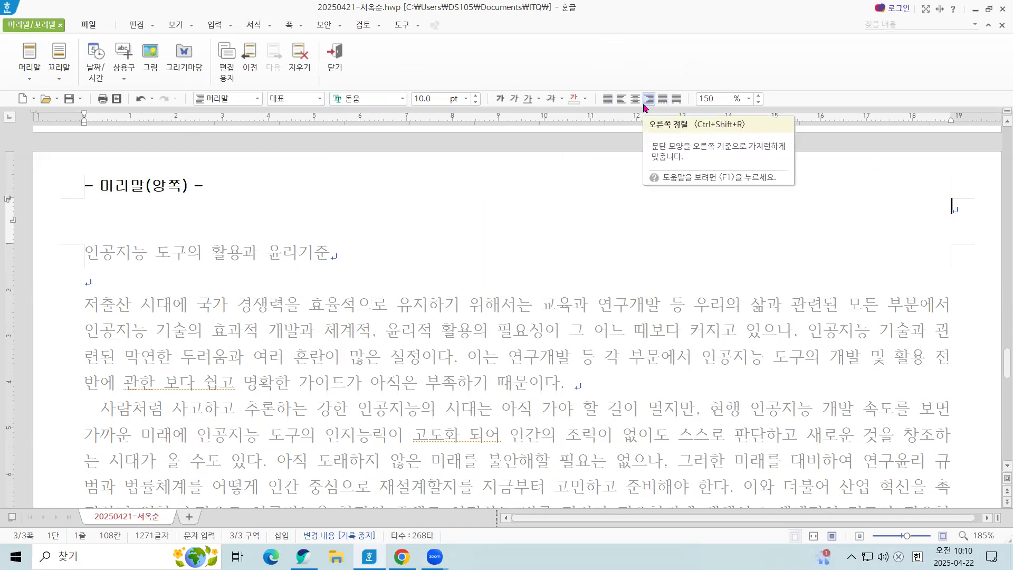
Step: Enter 인공지능 연구개발 as the header text and close header editing
{"action": "type", "text": "인공지능 ㅇㄴ"}
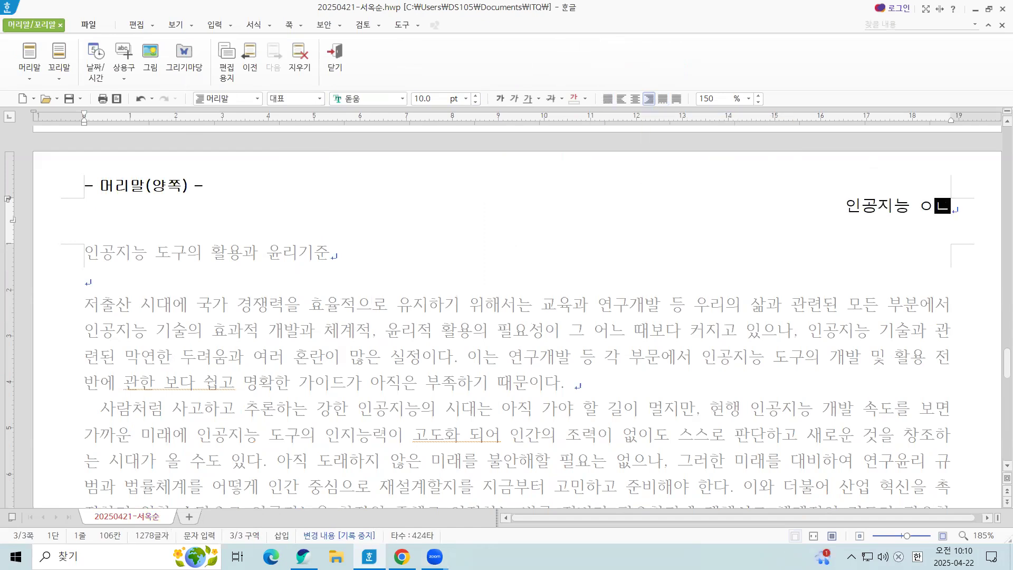
{"action": "key", "text": "BackSpace"}
{"action": "type", "text": "연구개발"}
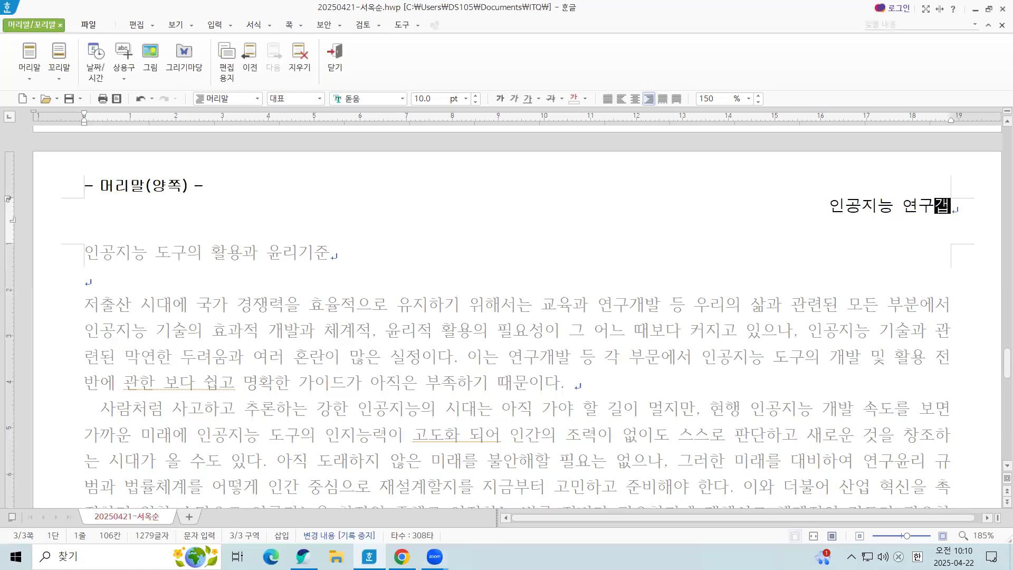
{"action": "left_click", "coordinate": [334, 52]}
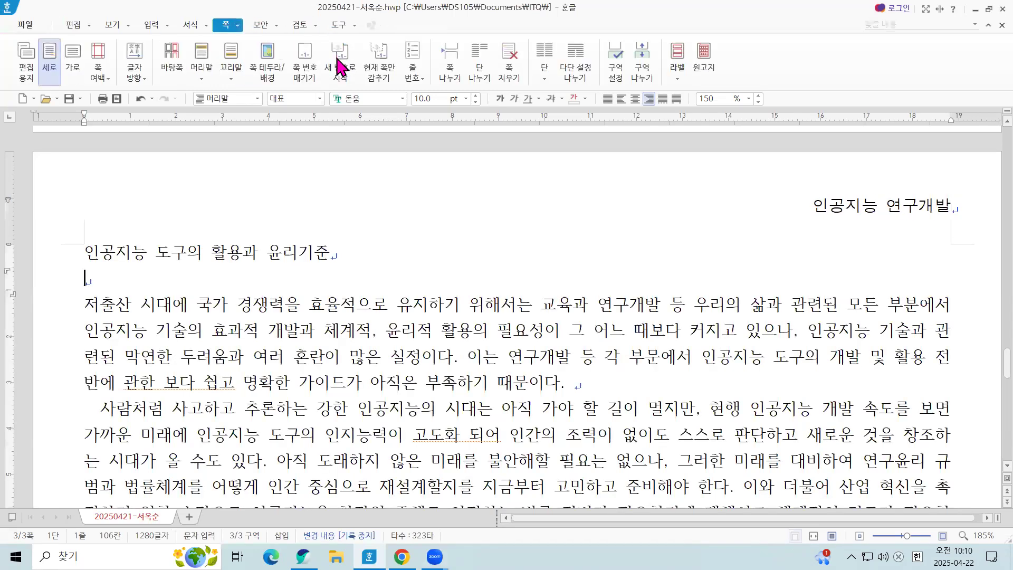
Step: Check the document from the first page to the last to see where the header appears
{"action": "scroll", "coordinate": [576, 280], "scroll_direction": "up", "scroll_amount": 5}
{"action": "scroll", "coordinate": [576, 280], "scroll_direction": "up", "scroll_amount": 15}
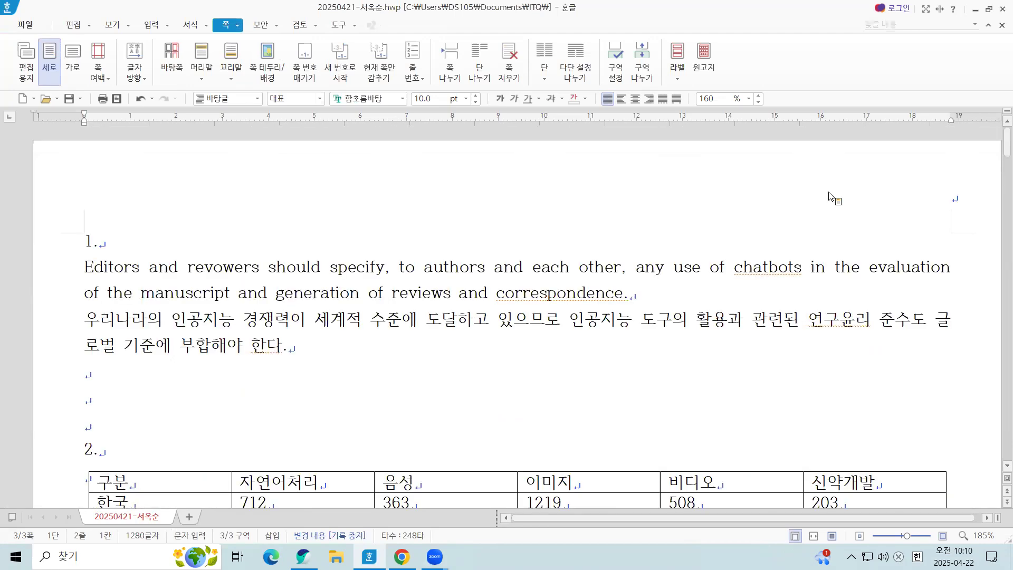
{"action": "scroll", "coordinate": [830, 197], "scroll_direction": "down", "scroll_amount": 15}
{"action": "scroll", "coordinate": [826, 192], "scroll_direction": "down", "scroll_amount": 3}
{"action": "scroll", "coordinate": [826, 192], "scroll_direction": "down", "scroll_amount": 10}
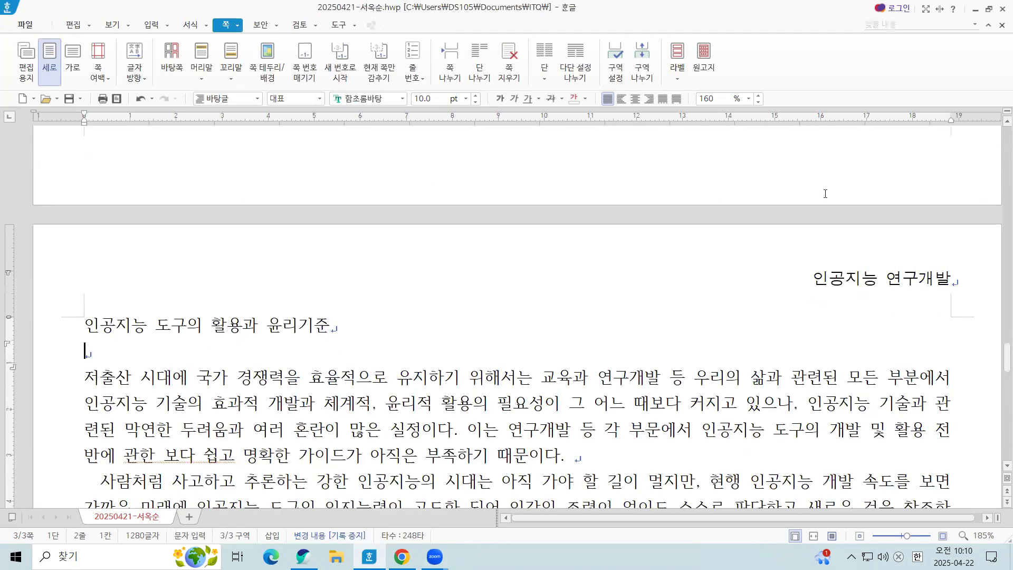
{"action": "scroll", "coordinate": [825, 194], "scroll_direction": "down", "scroll_amount": 15}
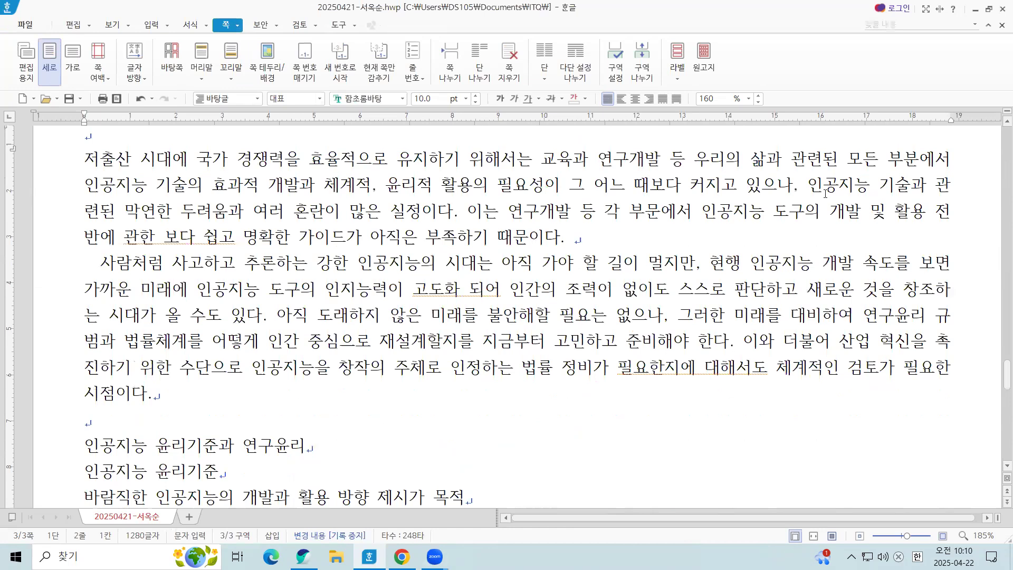
{"action": "scroll", "coordinate": [754, 194], "scroll_direction": "down", "scroll_amount": 5}
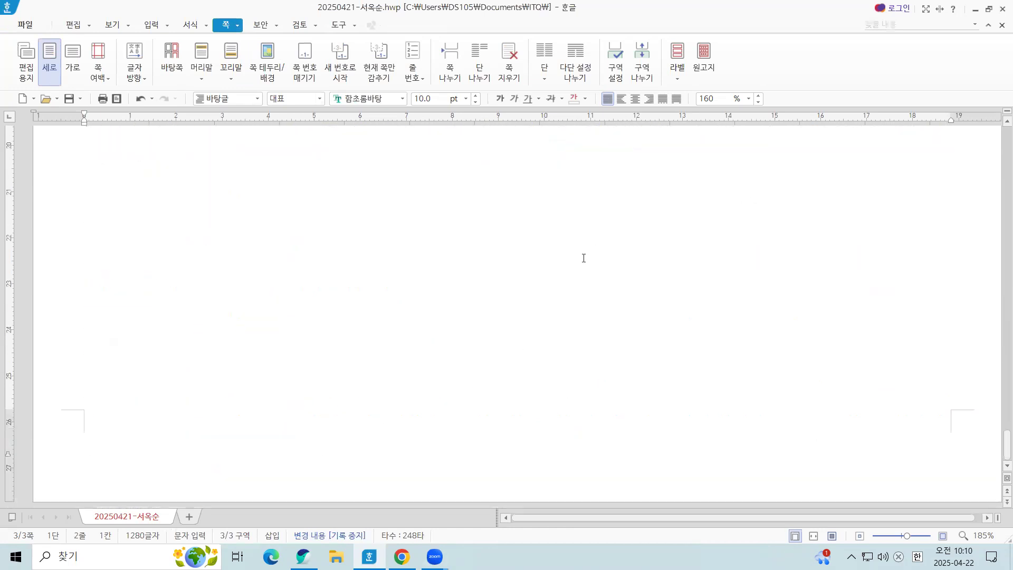
{"action": "scroll", "coordinate": [447, 304], "scroll_direction": "up", "scroll_amount": 5}
Step: Try a new section after the 한국연구재단 line at the document's end, and undo it
{"action": "left_click", "coordinate": [337, 405]}
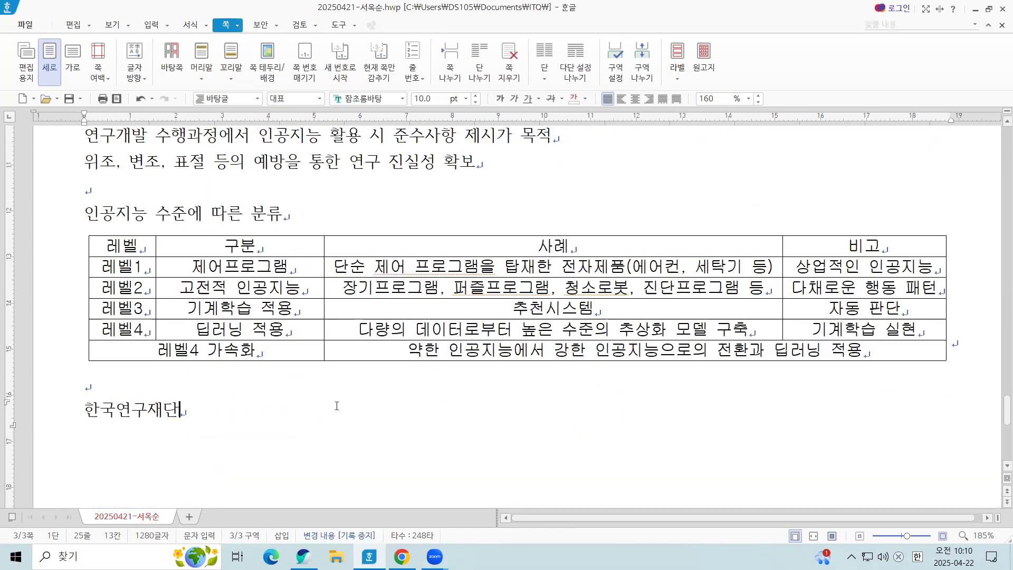
{"action": "key", "text": "alt+shift+Return"}
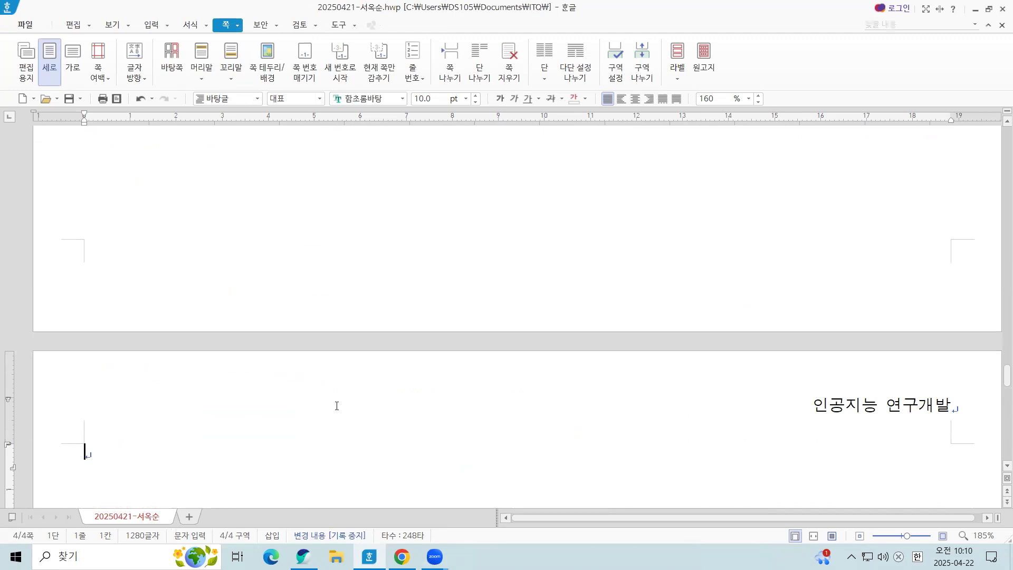
{"action": "key", "text": "ctrl+z"}
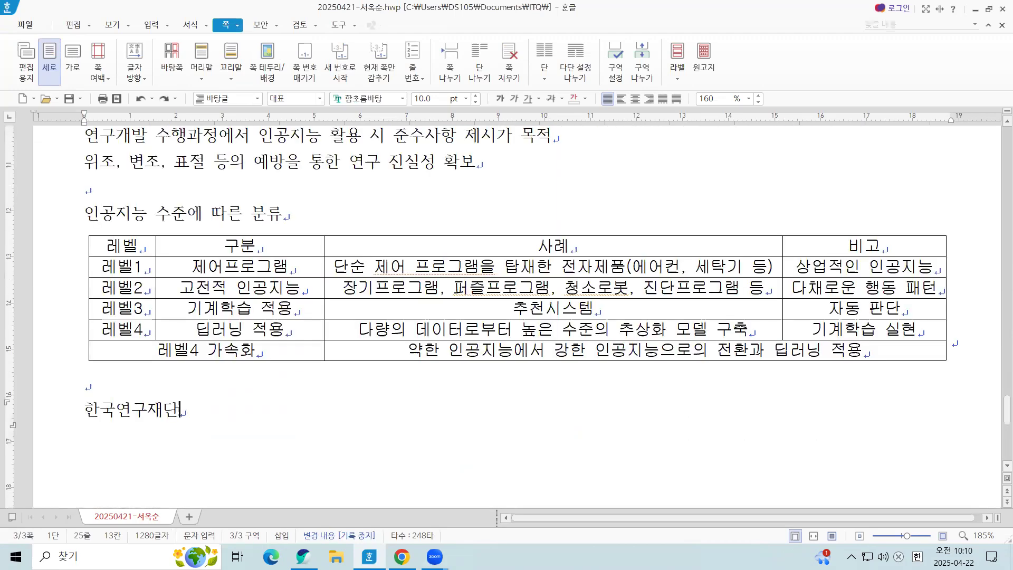
Step: Reopen the 인공지능 연구개발 header, view its header and formatting options, and close header editing
{"action": "scroll", "coordinate": [643, 379], "scroll_direction": "up", "scroll_amount": 5}
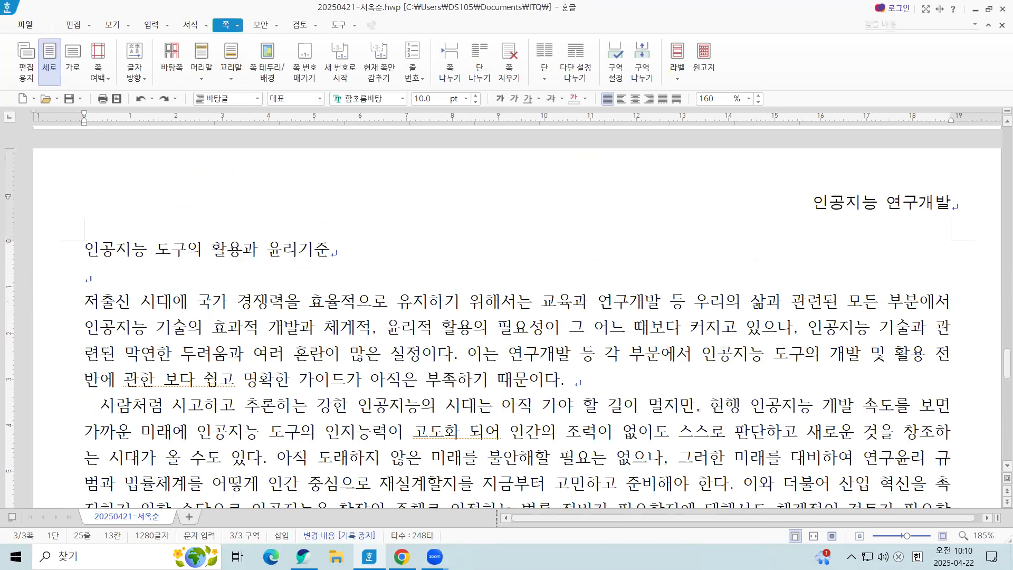
{"action": "scroll", "coordinate": [671, 301], "scroll_direction": "up", "scroll_amount": 3}
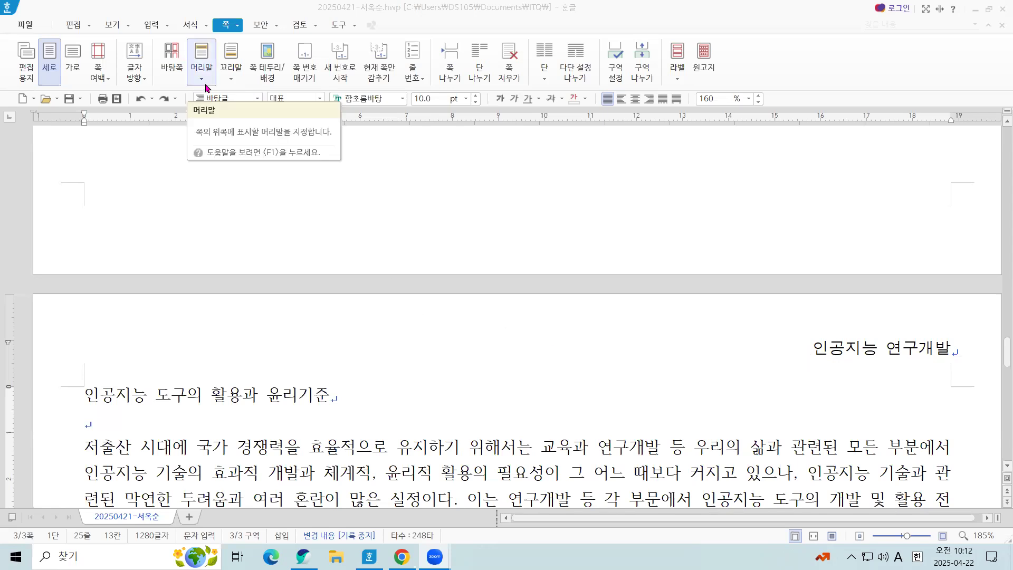
{"action": "double_click", "coordinate": [827, 353]}
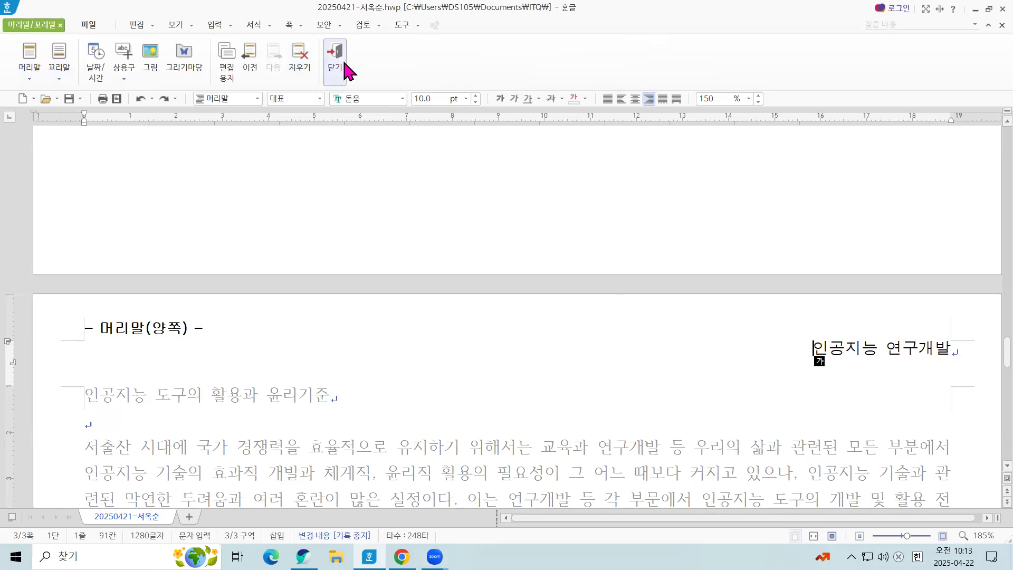
{"action": "left_click", "coordinate": [256, 26]}
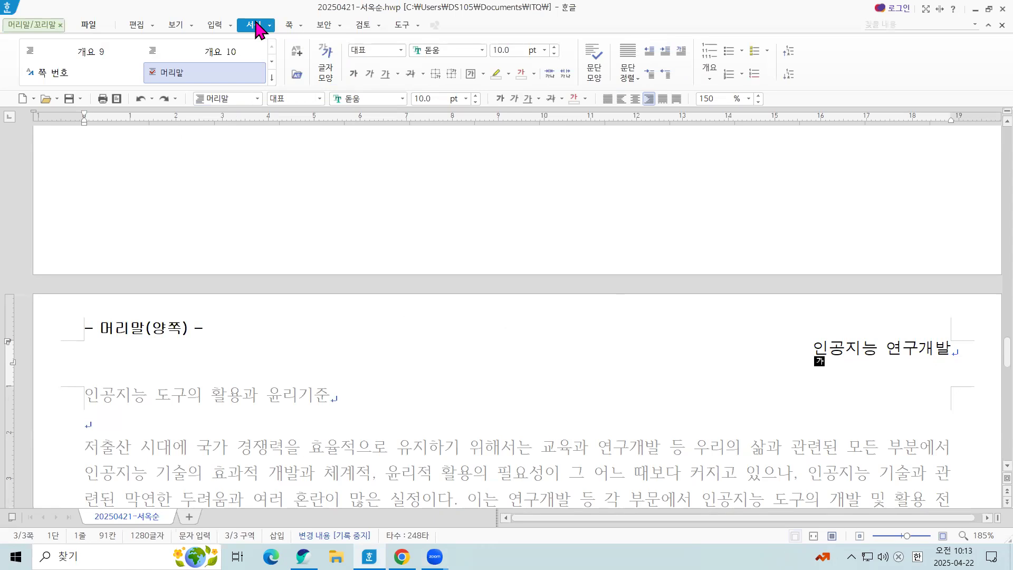
{"action": "left_click", "coordinate": [33, 25]}
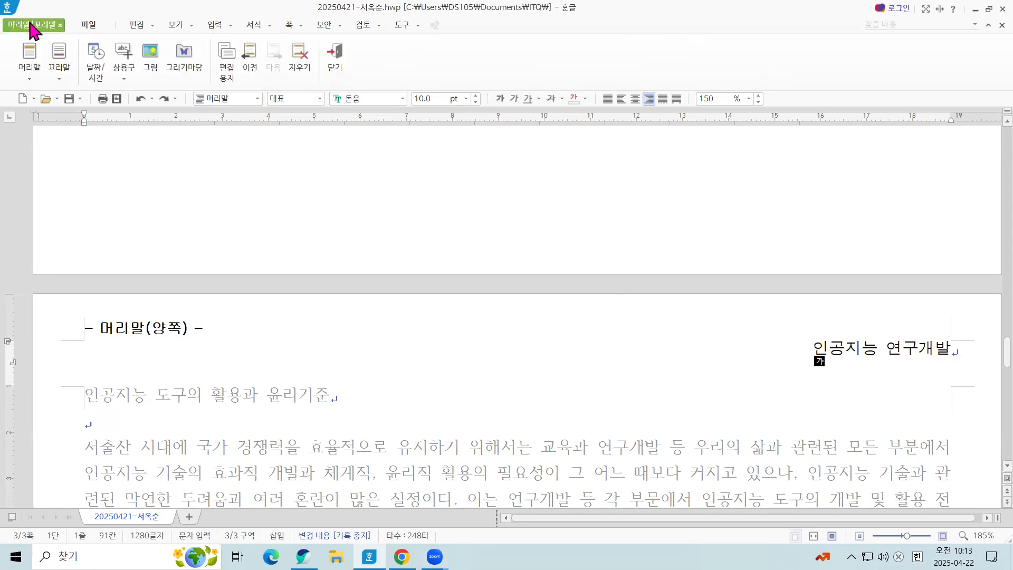
{"action": "left_click", "coordinate": [254, 25]}
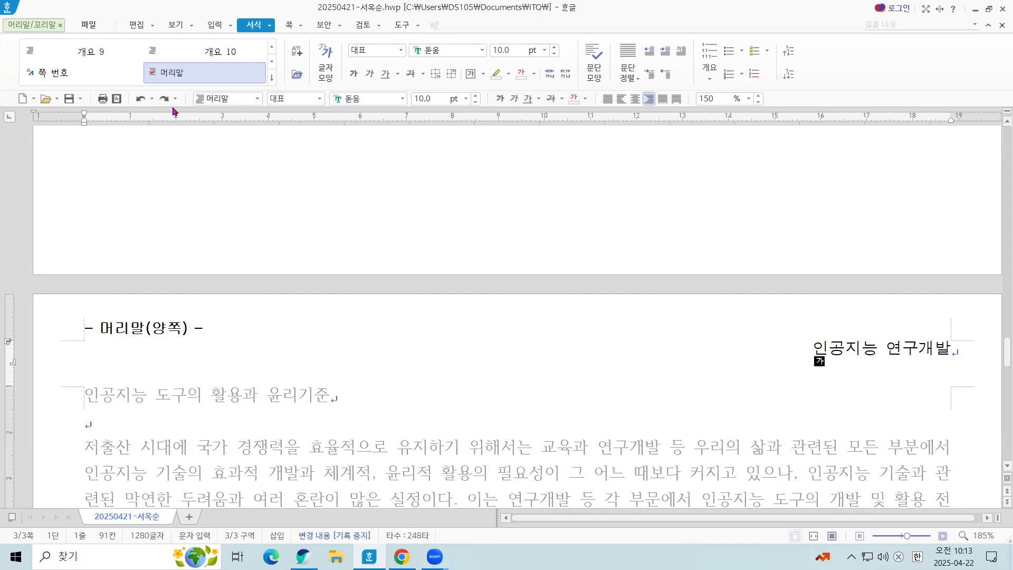
{"action": "key", "text": "shift+Escape"}
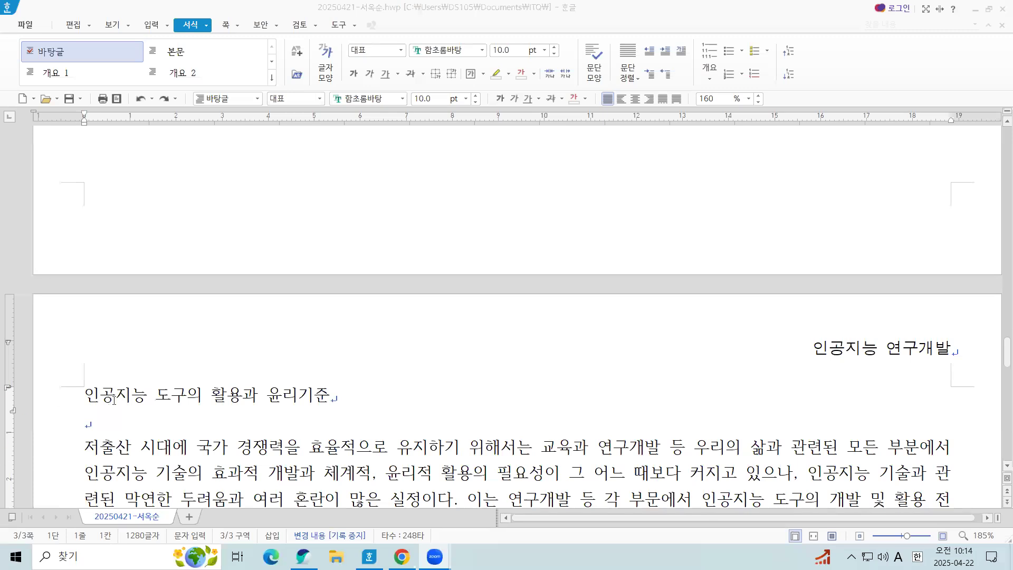
Step: Insert a bookmark named 인공지능 at the start of the title 인공지능 도구의 활용과 윤리기준
{"action": "left_click", "coordinate": [83, 393]}
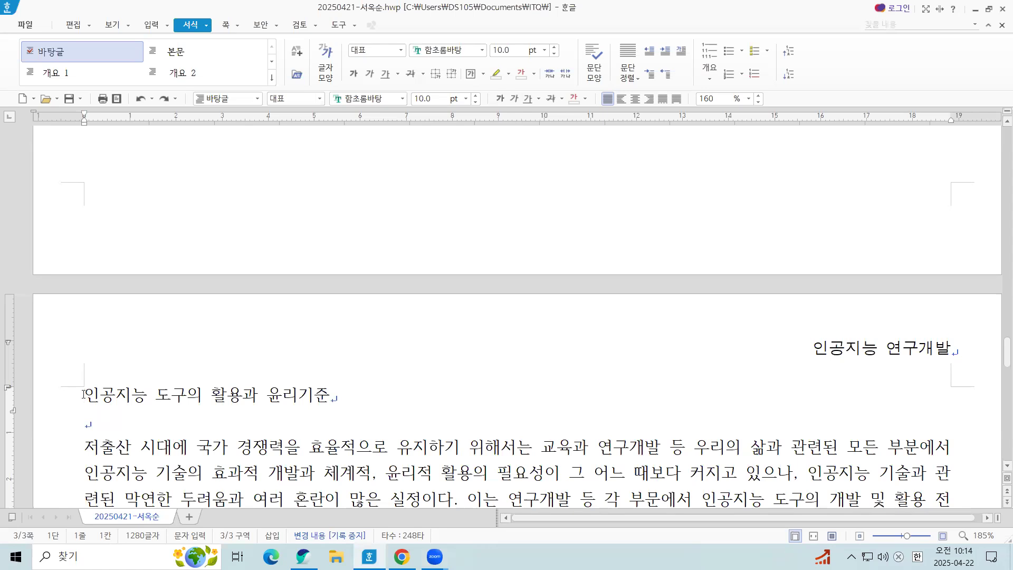
{"action": "left_click", "coordinate": [90, 388]}
{"action": "left_click", "coordinate": [153, 25]}
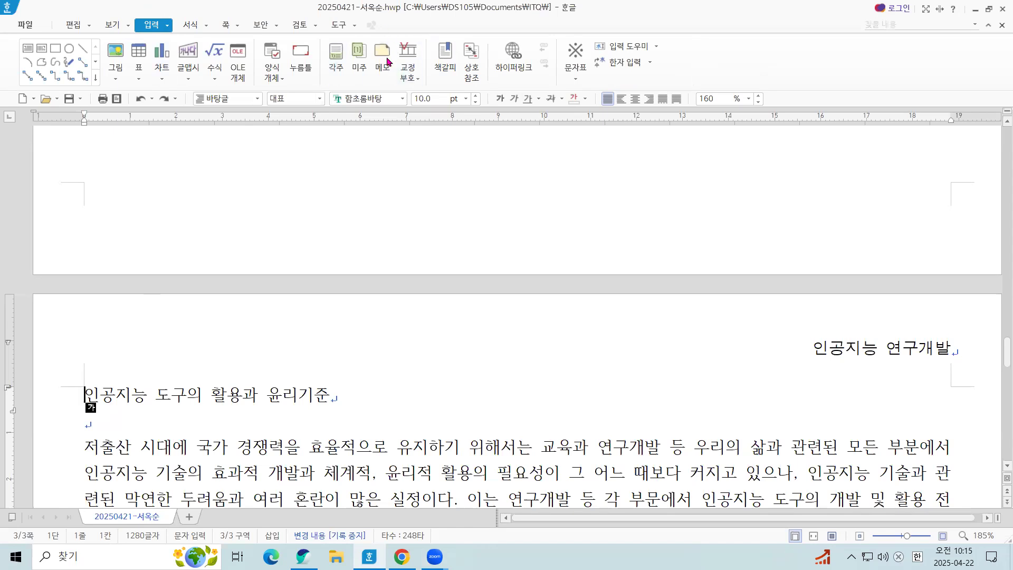
{"action": "left_click", "coordinate": [444, 62]}
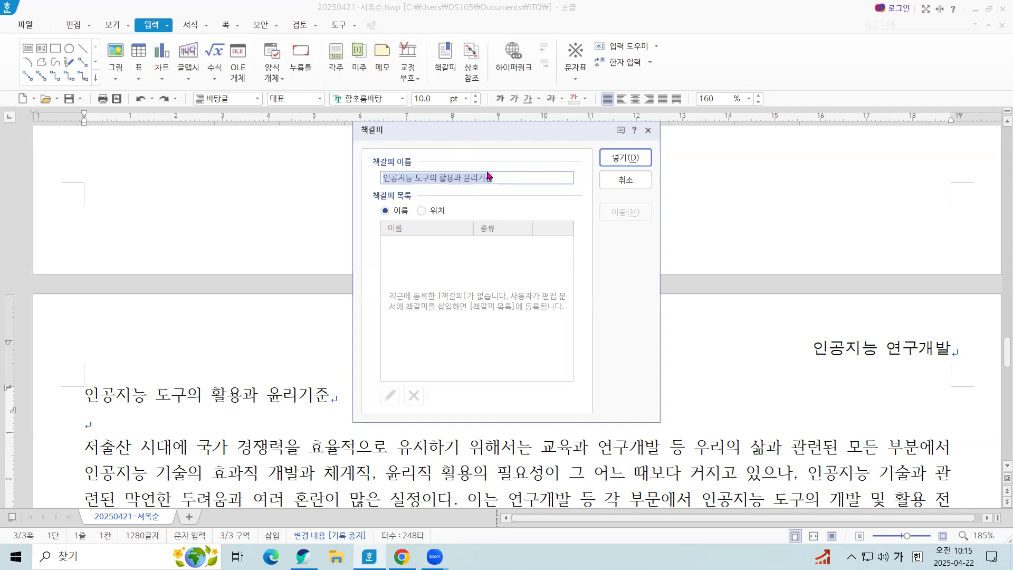
{"action": "key", "text": "BackSpace"}
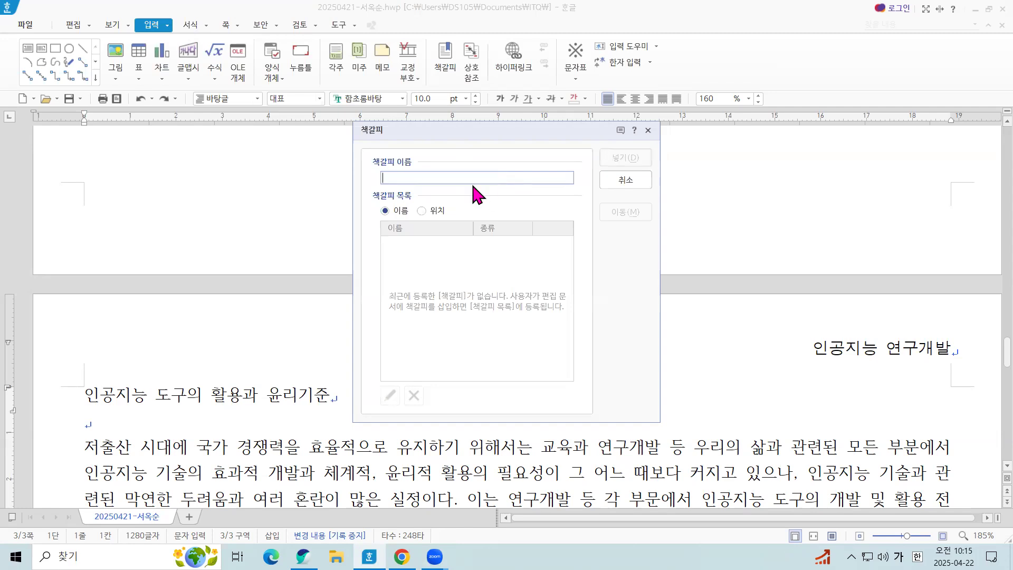
{"action": "type", "text": "인공ㅈㅣ능"}
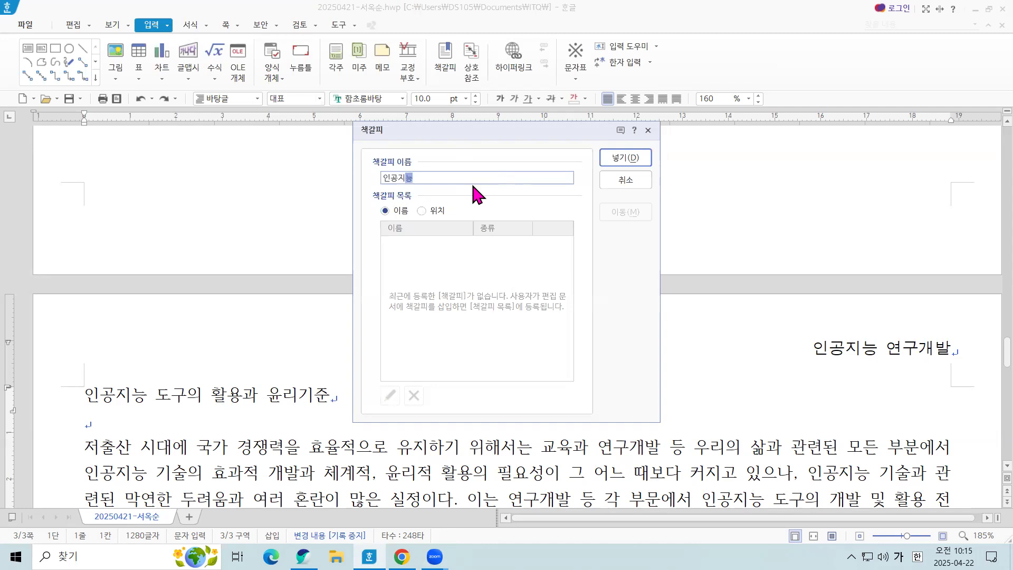
{"action": "left_click", "coordinate": [606, 168]}
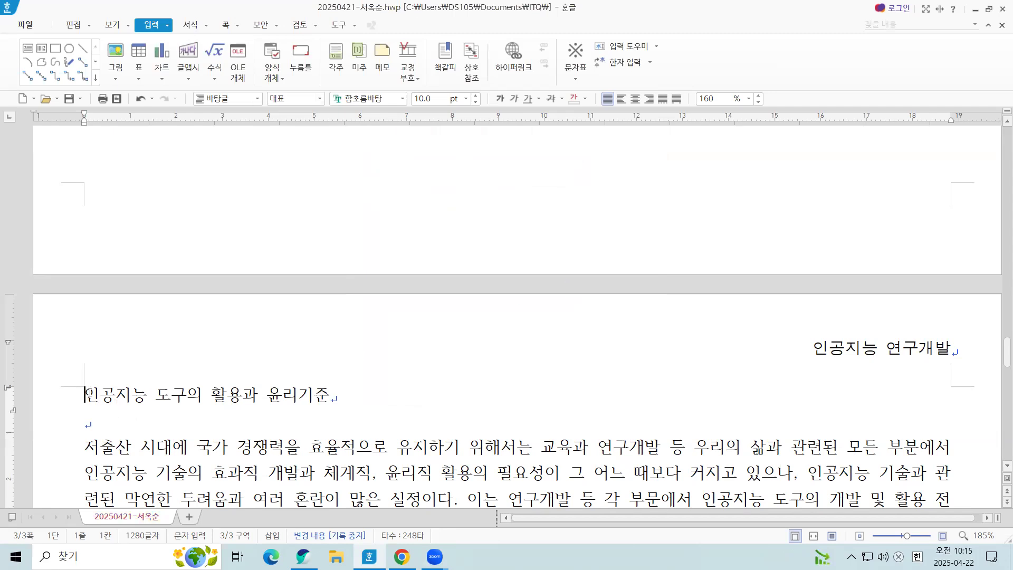
Step: Add the ruby text (덧말) 연구개발에서 above the whole title 인공지능 도구의 활용과 윤리기준
{"action": "left_click_drag", "start_coordinate": [82, 393], "coordinate": [327, 386]}
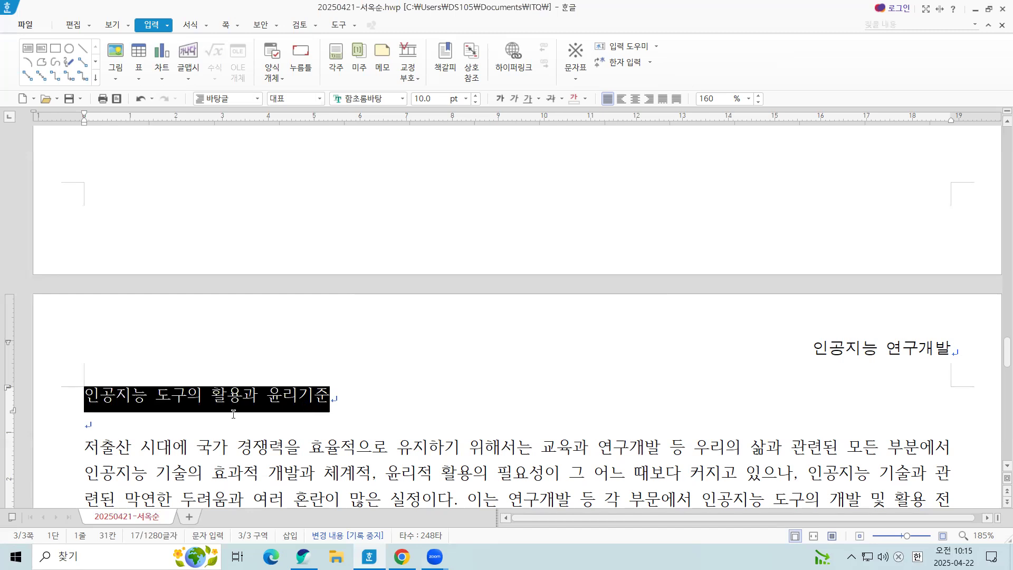
{"action": "left_click", "coordinate": [83, 405]}
{"action": "left_click_drag", "start_coordinate": [86, 396], "coordinate": [329, 400]}
{"action": "left_click", "coordinate": [168, 25]}
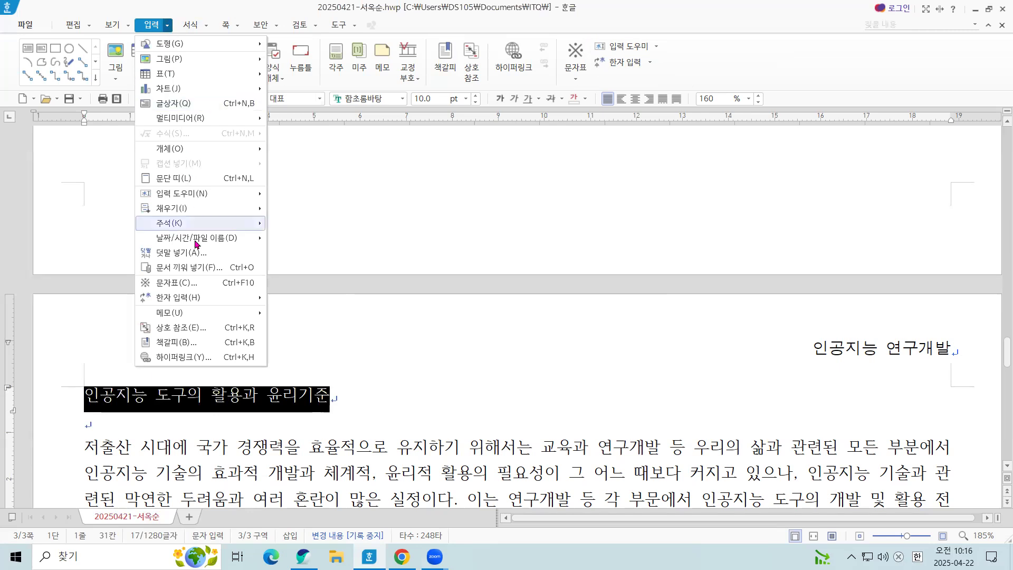
{"action": "left_click", "coordinate": [180, 253]}
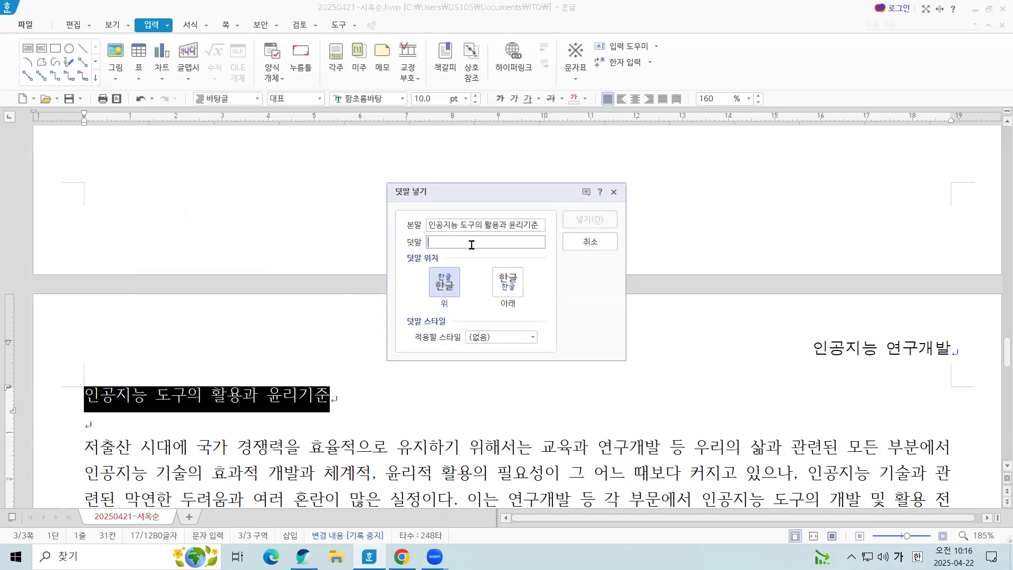
{"action": "type", "text": "연구개발에"}
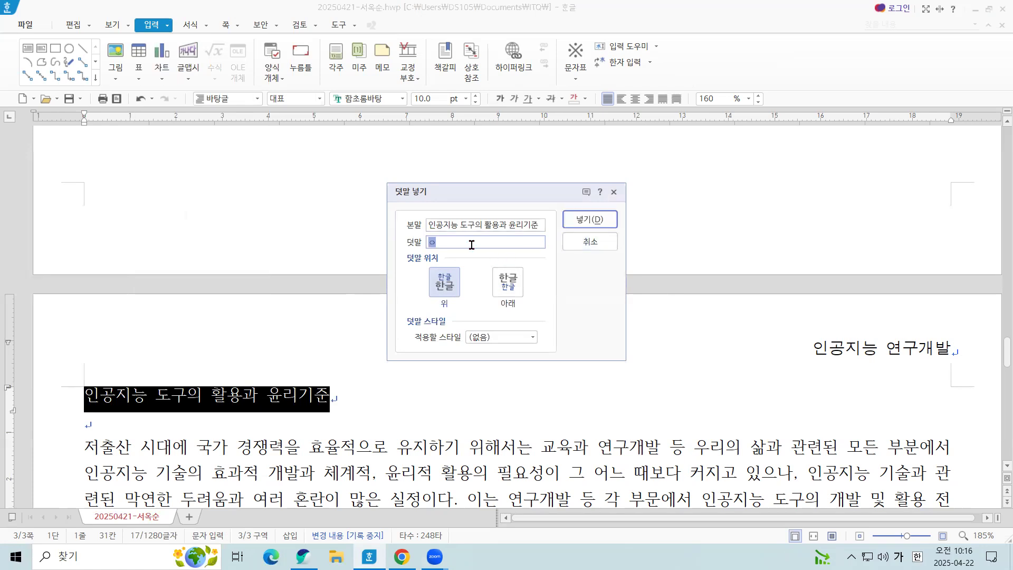
{"action": "type", "text": "서"}
{"action": "left_click", "coordinate": [482, 240]}
{"action": "left_click", "coordinate": [591, 220]}
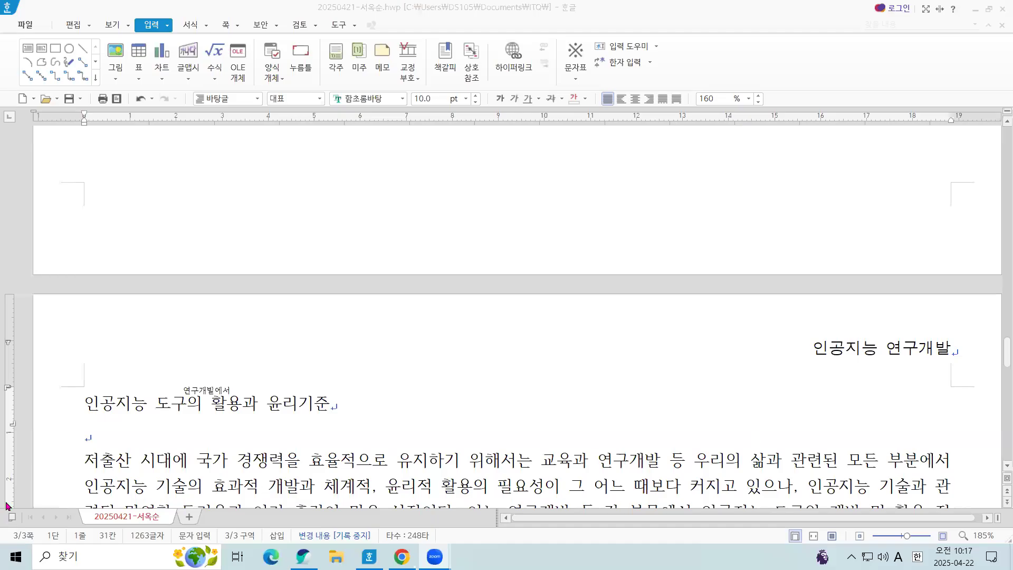
Step: Format the whole title 인공지능 도구의 활용과 윤리기준 in 굴림, 18 pt, bold, and center it
{"action": "left_click", "coordinate": [329, 405], "text": "shift"}
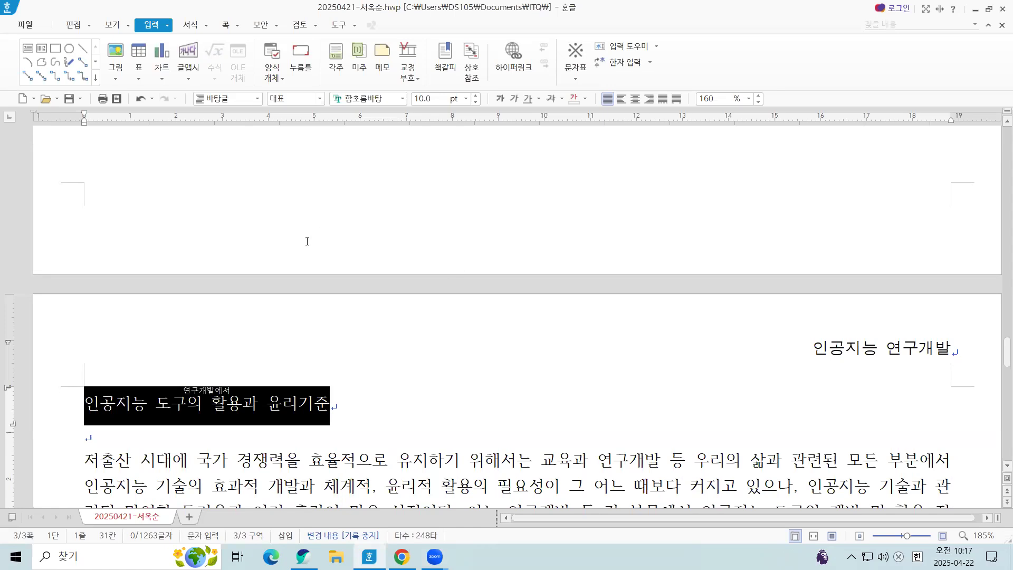
{"action": "left_click", "coordinate": [403, 99]}
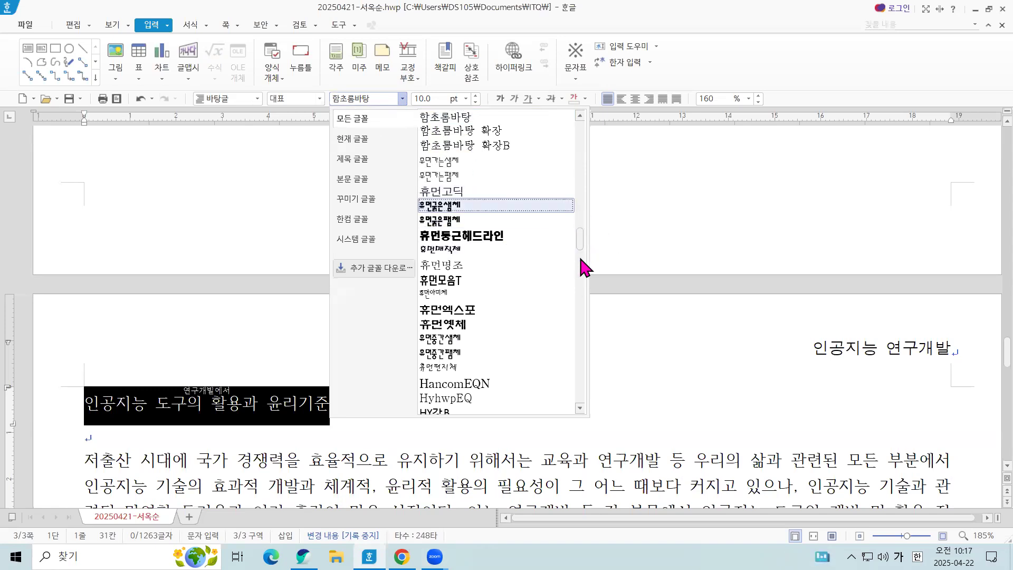
{"action": "left_click_drag", "start_coordinate": [580, 241], "coordinate": [580, 132]}
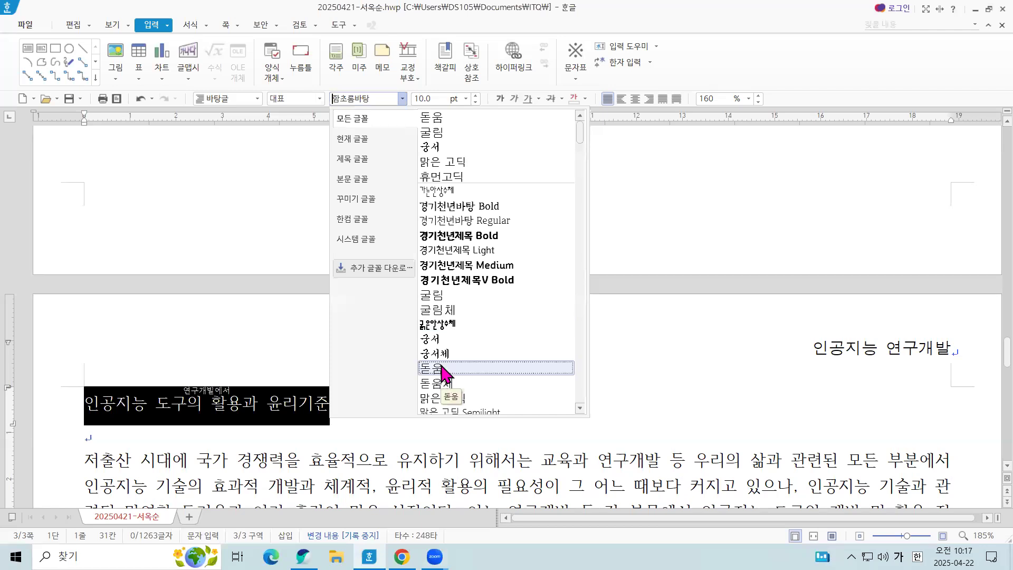
{"action": "left_click", "coordinate": [445, 295]}
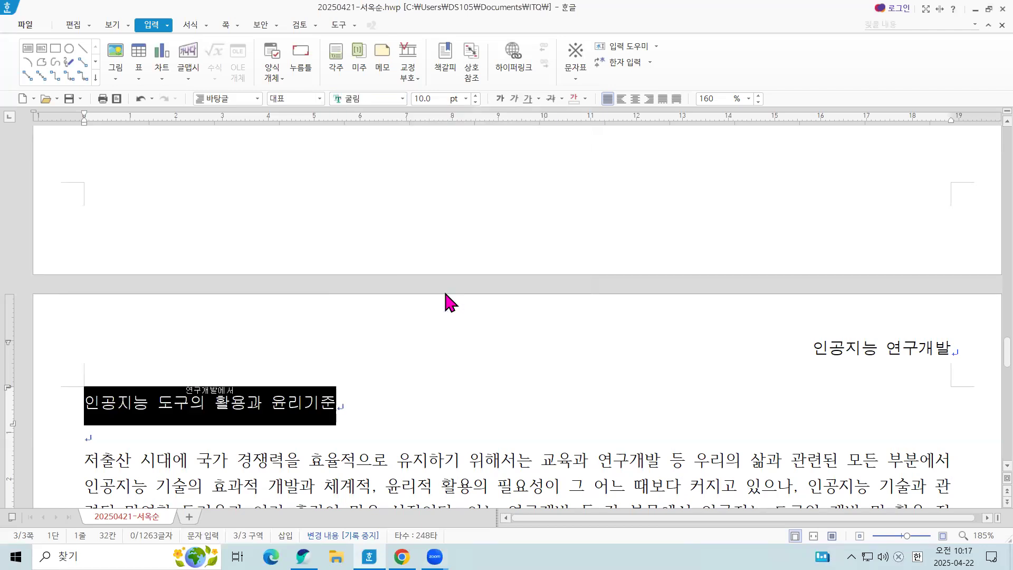
{"action": "left_click", "coordinate": [466, 99]}
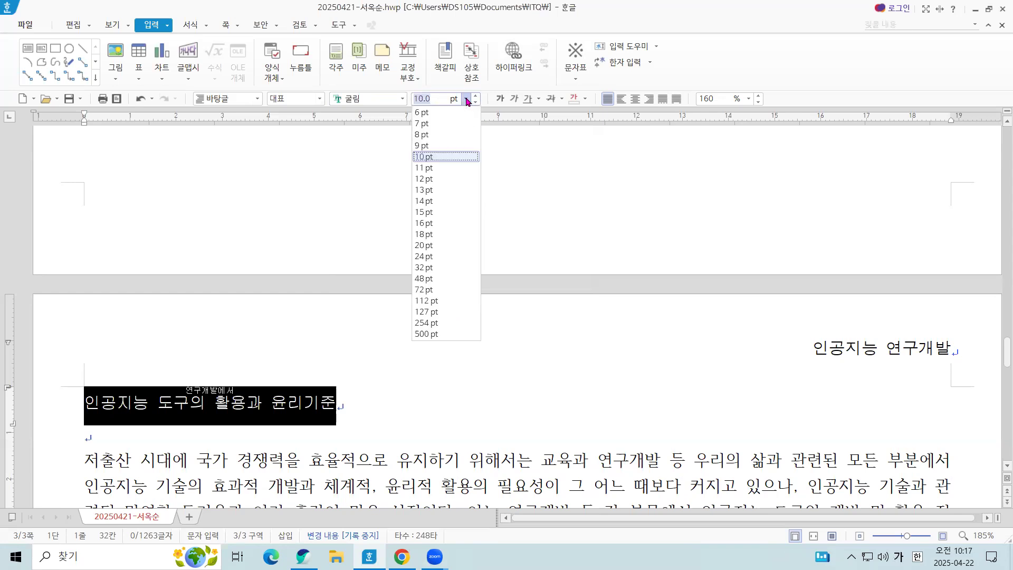
{"action": "left_click", "coordinate": [439, 233]}
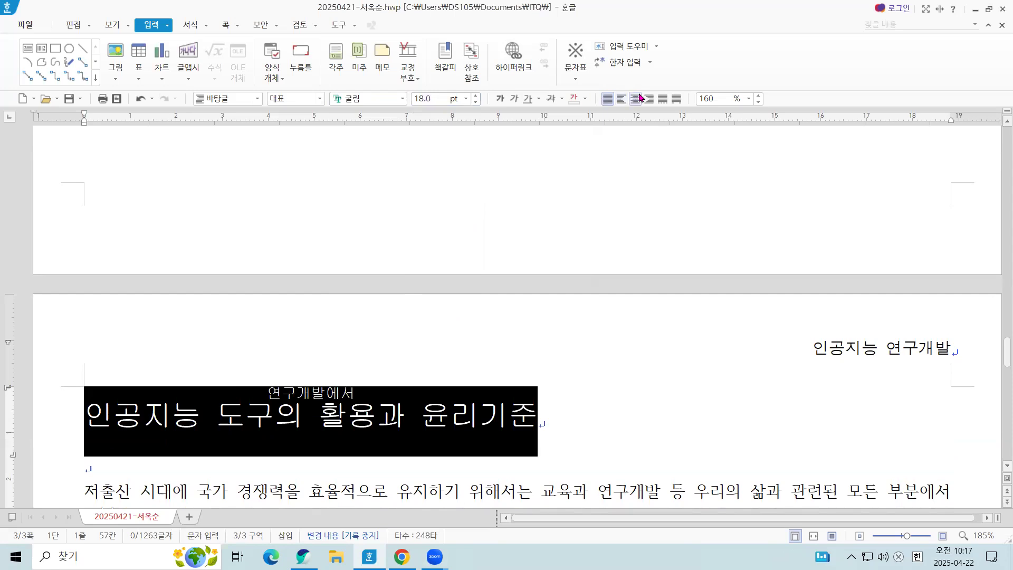
{"action": "left_click", "coordinate": [500, 99]}
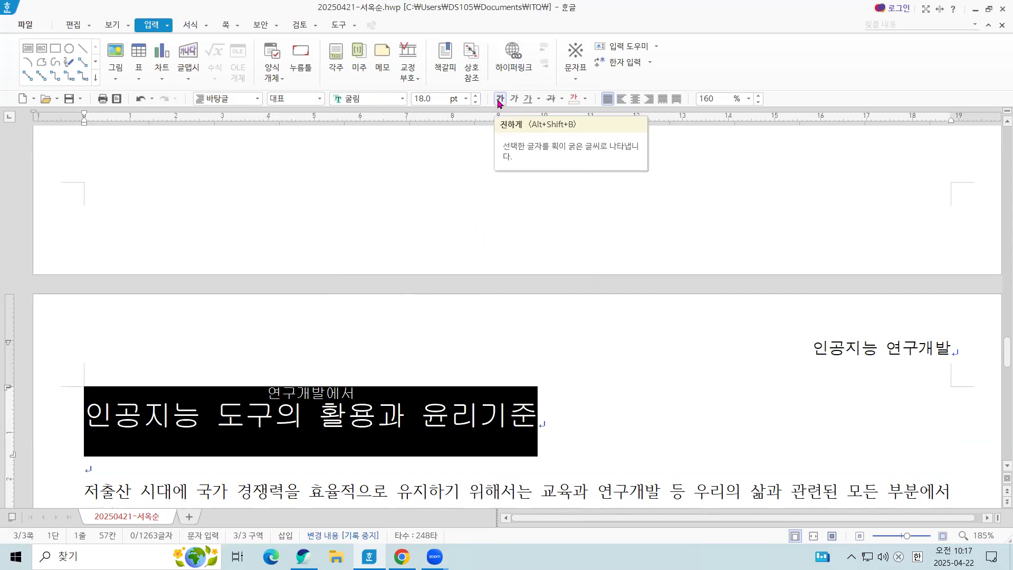
{"action": "left_click", "coordinate": [635, 100]}
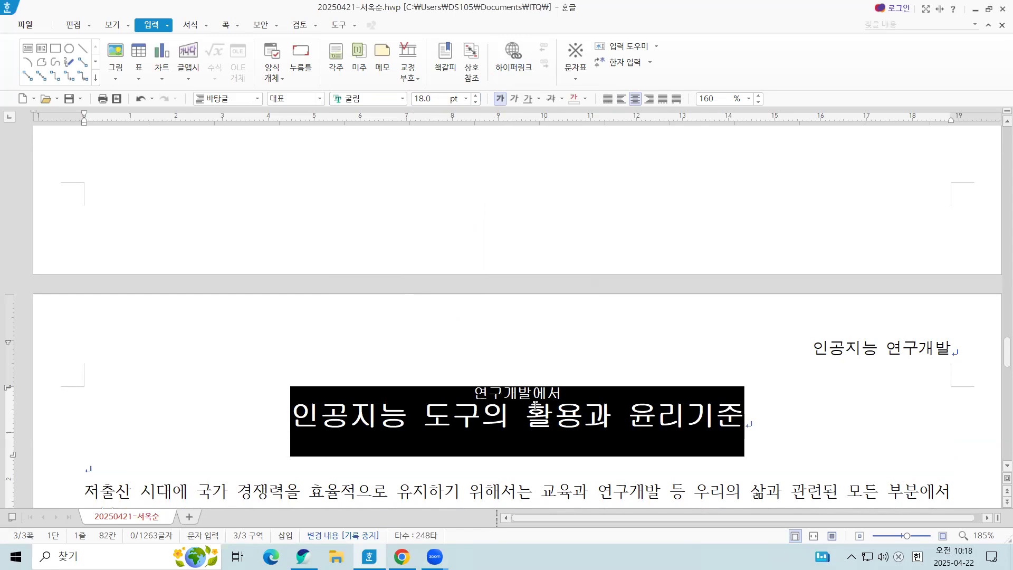
{"action": "left_click", "coordinate": [535, 405]}
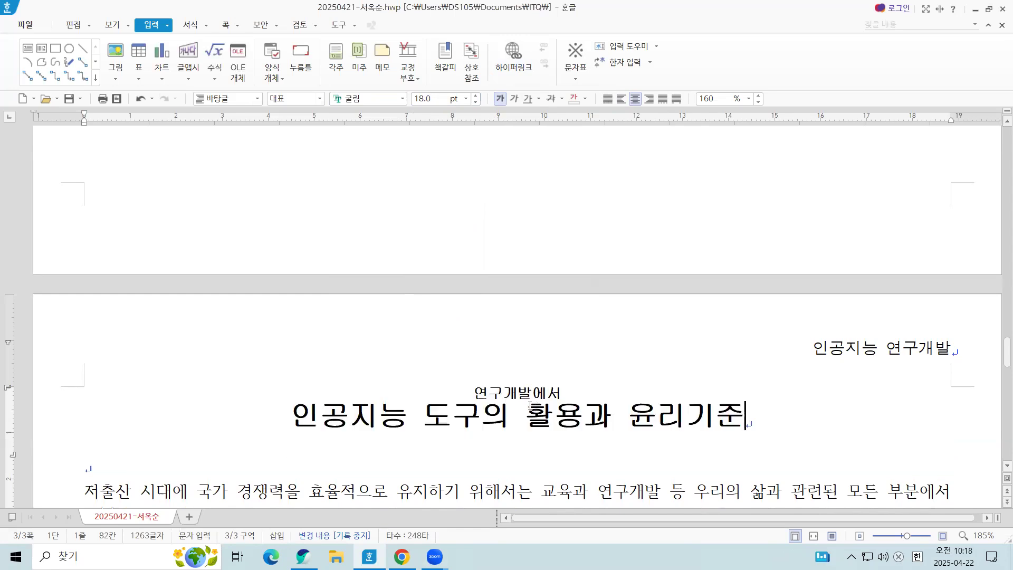
Step: Set up a first-letter decoration (문단 첫 글자 장식) for the 저출산 paragraph with the two-line shape and the 궁서 font
{"action": "left_click", "coordinate": [337, 436]}
{"action": "scroll", "coordinate": [336, 437], "scroll_direction": "down", "scroll_amount": 1}
{"action": "scroll", "coordinate": [312, 422], "scroll_direction": "down", "scroll_amount": 1}
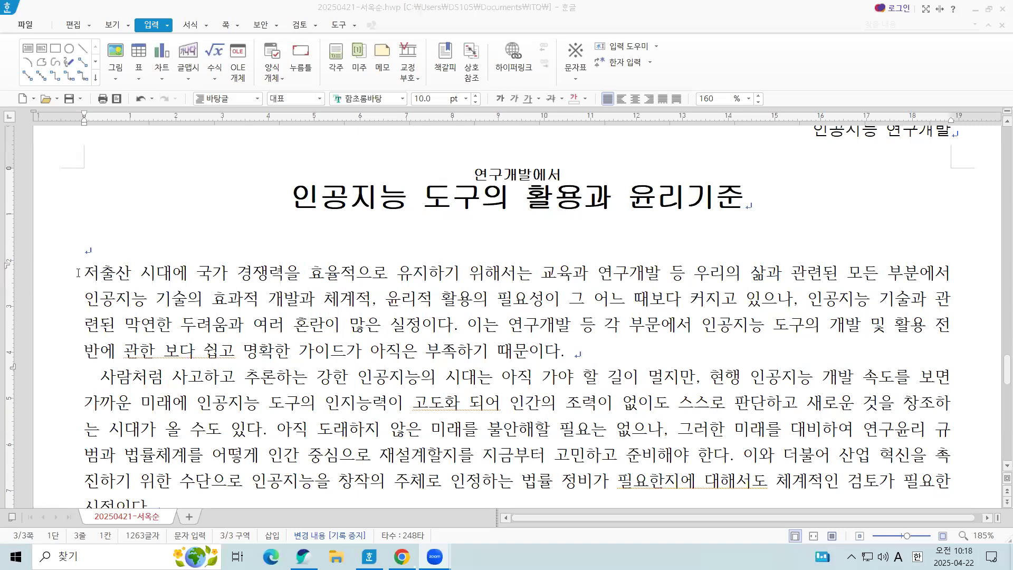
{"action": "left_click", "coordinate": [83, 270]}
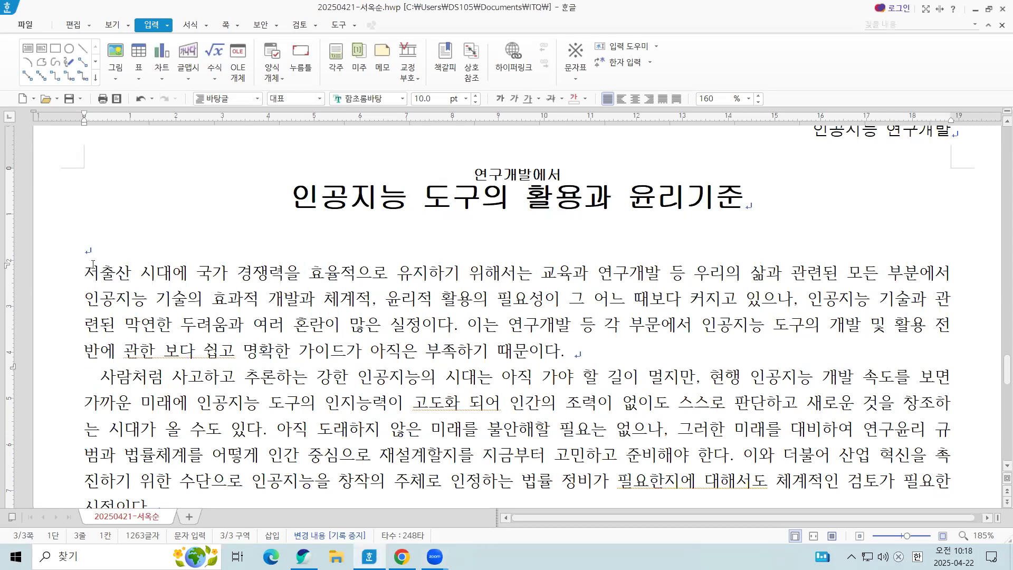
{"action": "left_click", "coordinate": [206, 27]}
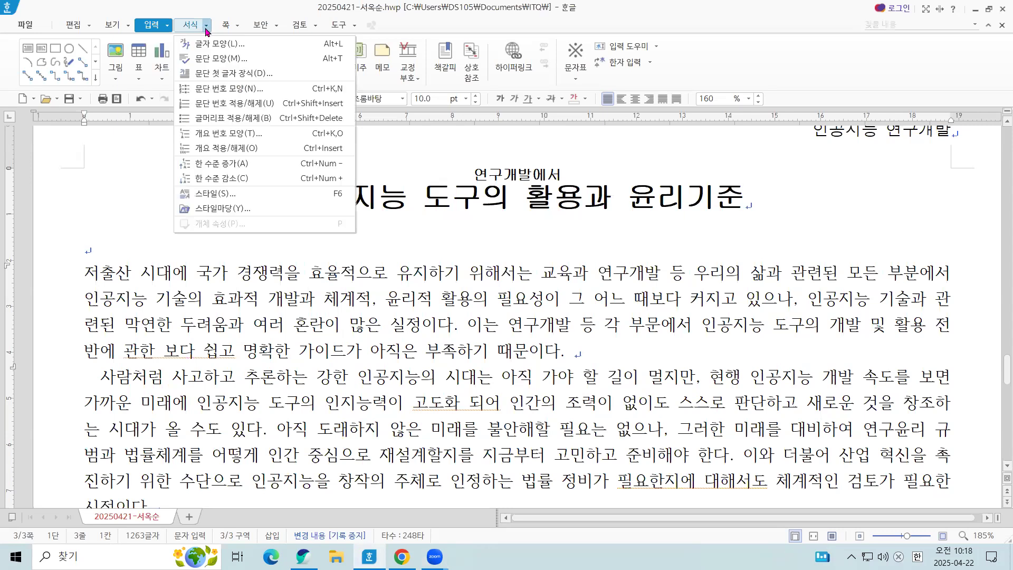
{"action": "left_click", "coordinate": [222, 77]}
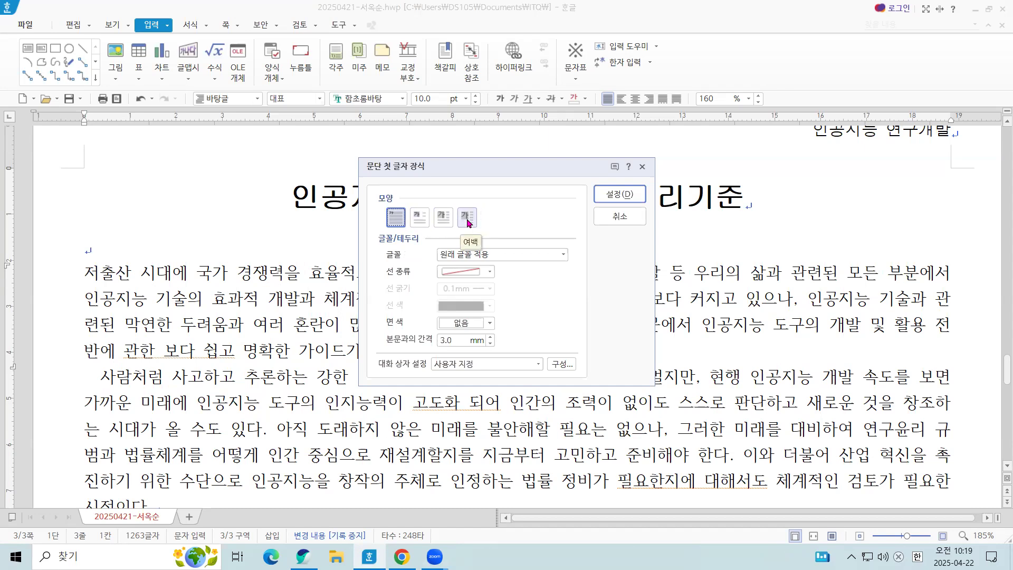
{"action": "left_click", "coordinate": [415, 220]}
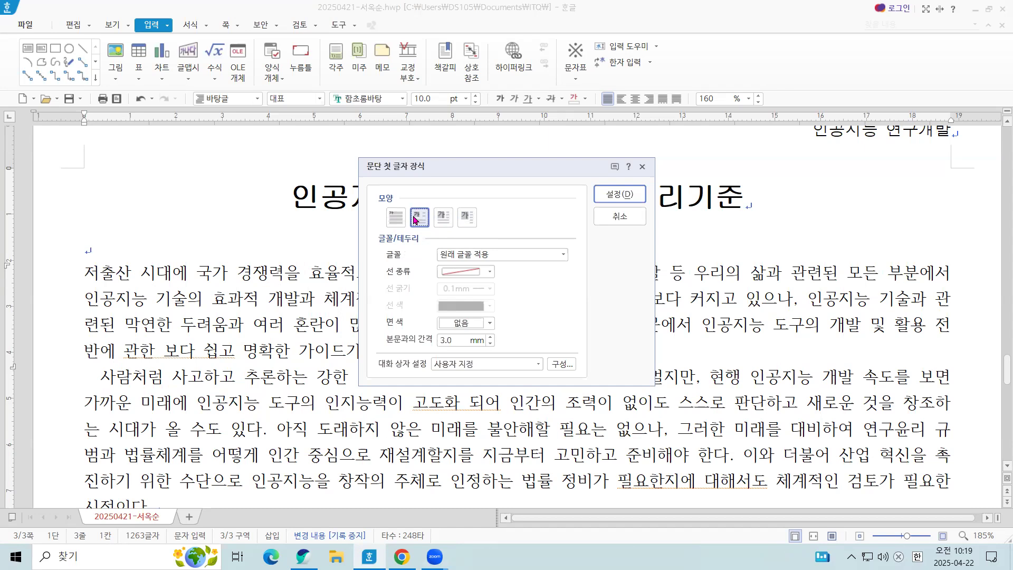
{"action": "left_click", "coordinate": [562, 255]}
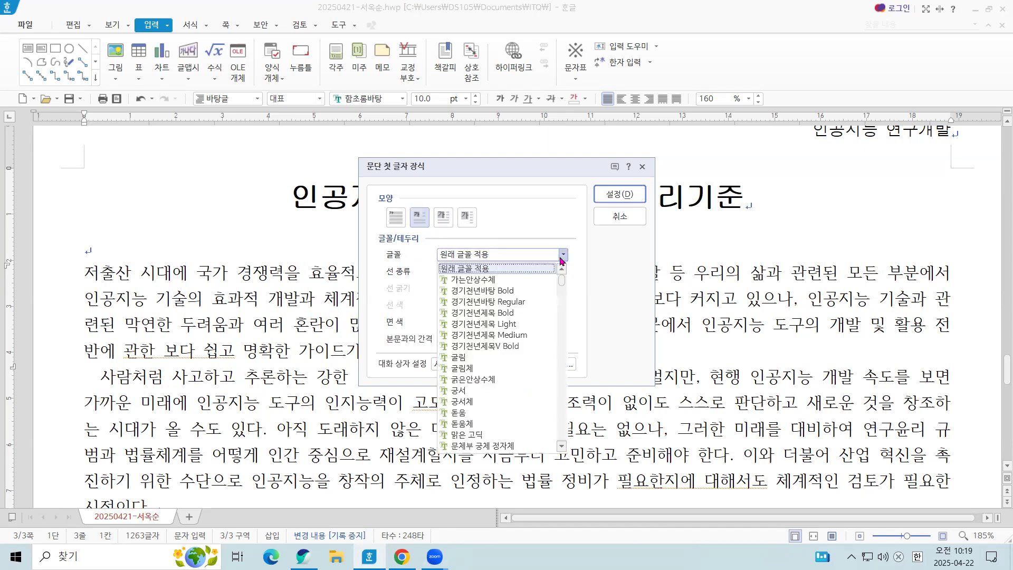
{"action": "left_click", "coordinate": [471, 391]}
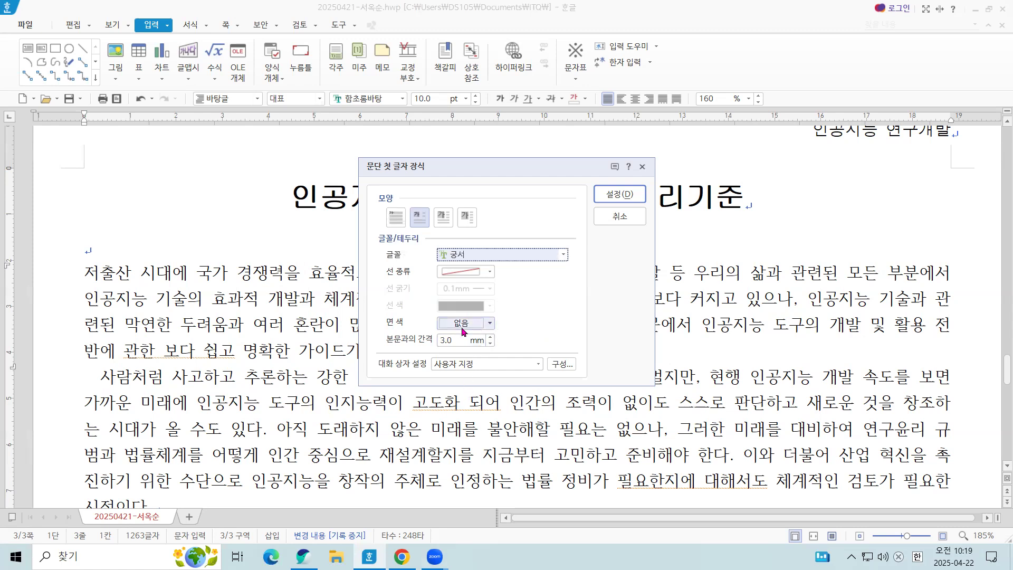
Step: Give the first-letter decoration a 노랑 (255,255,0) fill from the 오피스 palette and apply it
{"action": "left_click", "coordinate": [481, 325]}
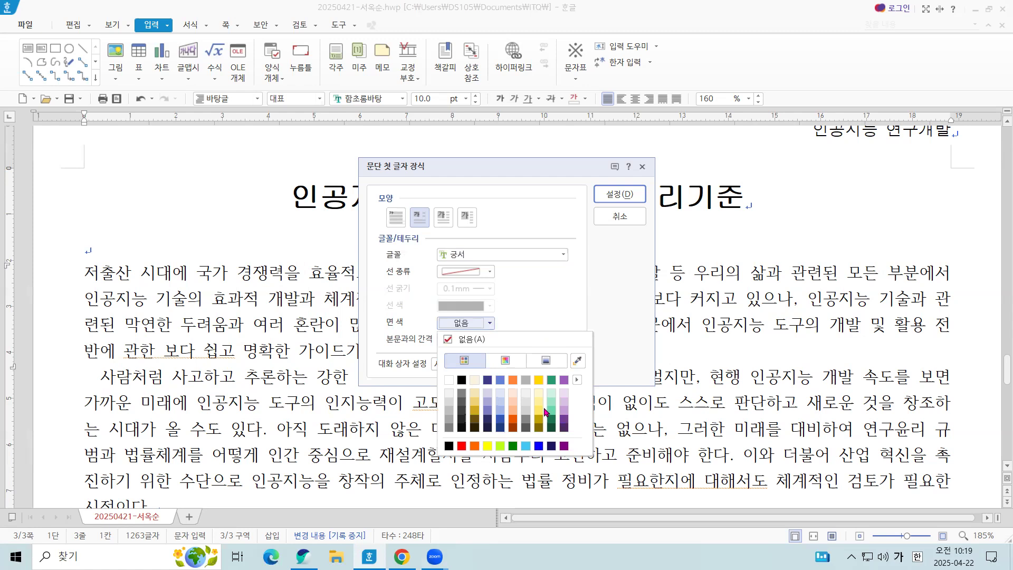
{"action": "left_click", "coordinate": [577, 380]}
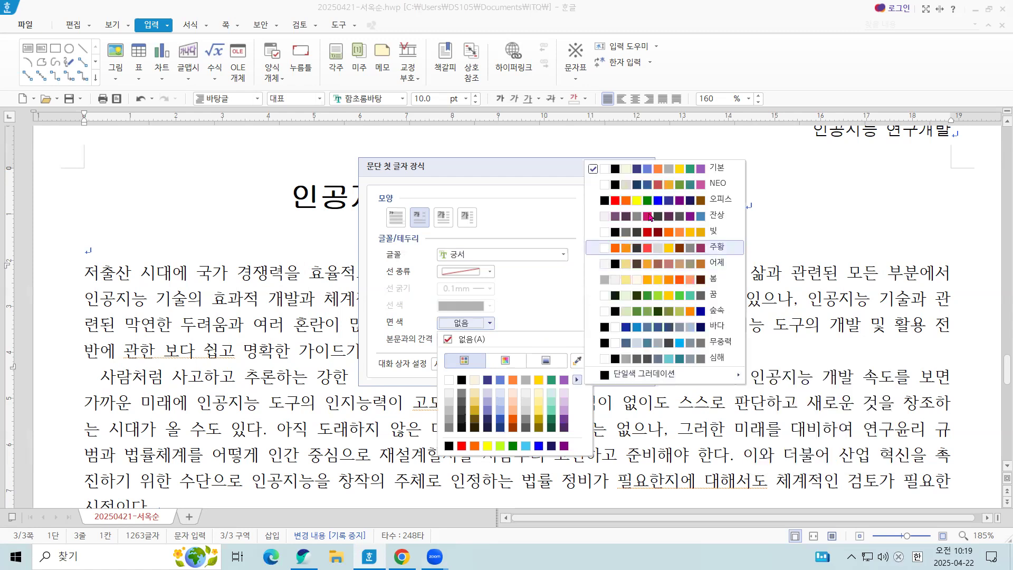
{"action": "left_click", "coordinate": [658, 203]}
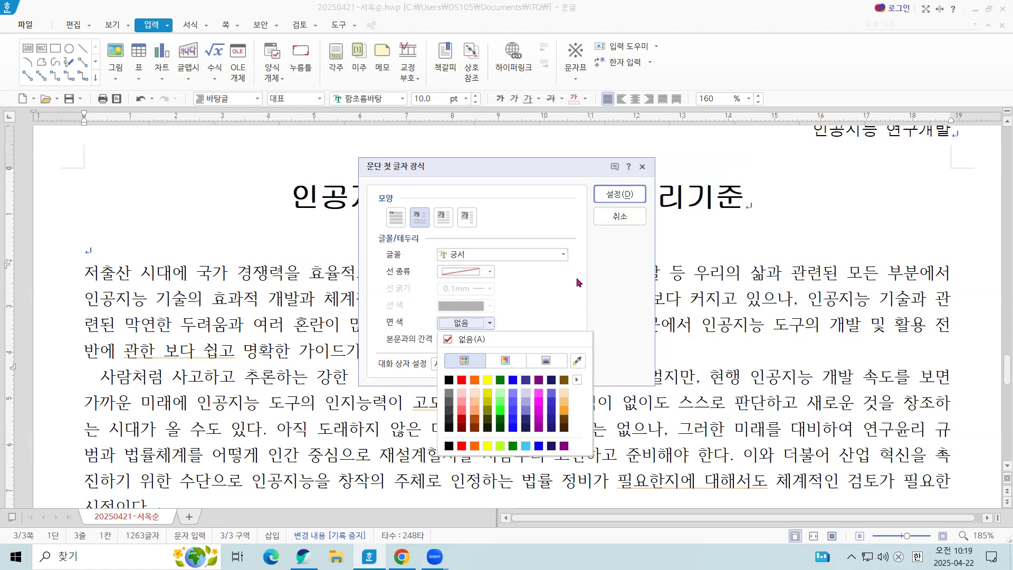
{"action": "left_click", "coordinate": [489, 380]}
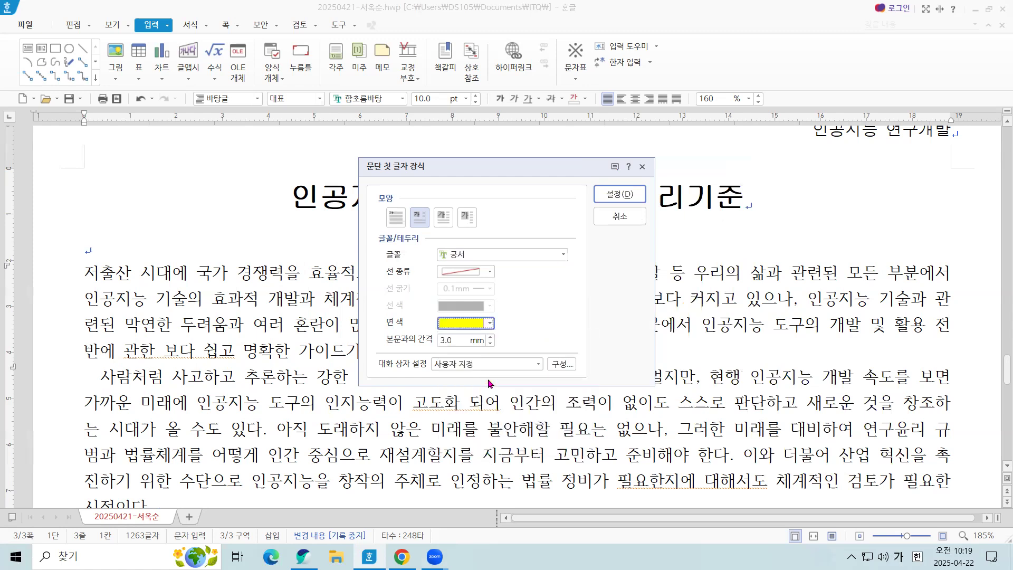
{"action": "left_click", "coordinate": [490, 327]}
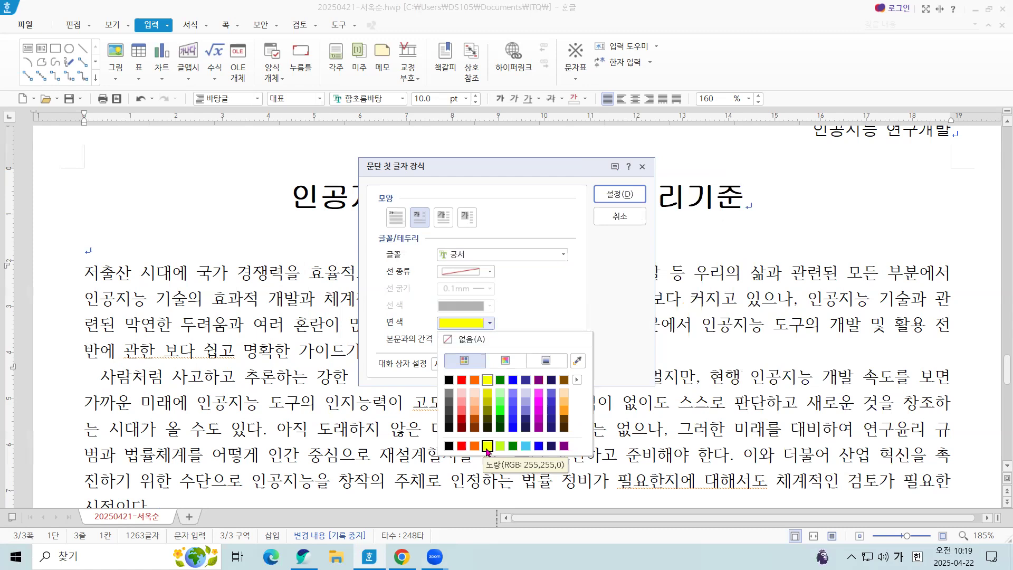
{"action": "left_click", "coordinate": [487, 381]}
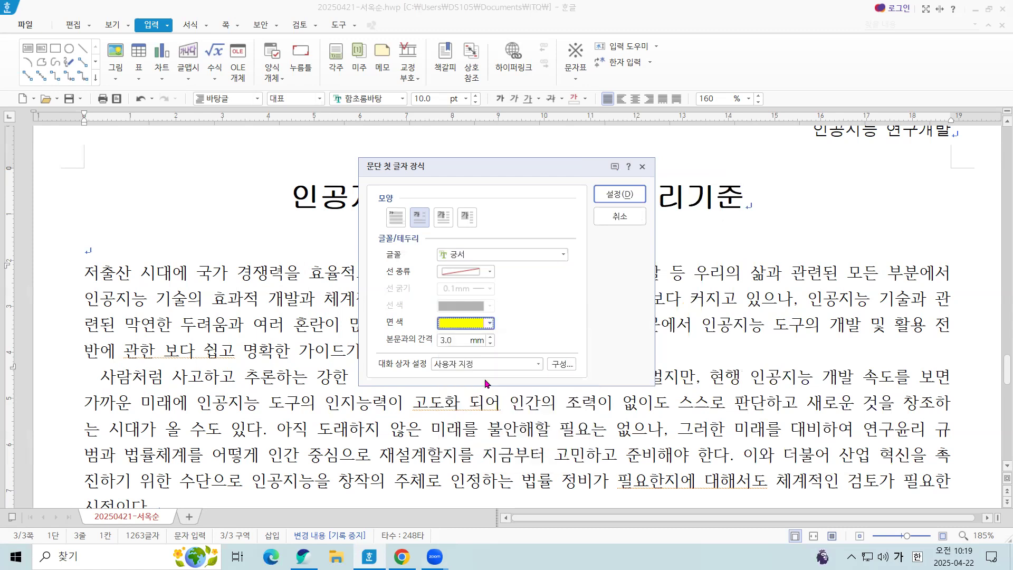
{"action": "left_click", "coordinate": [631, 197]}
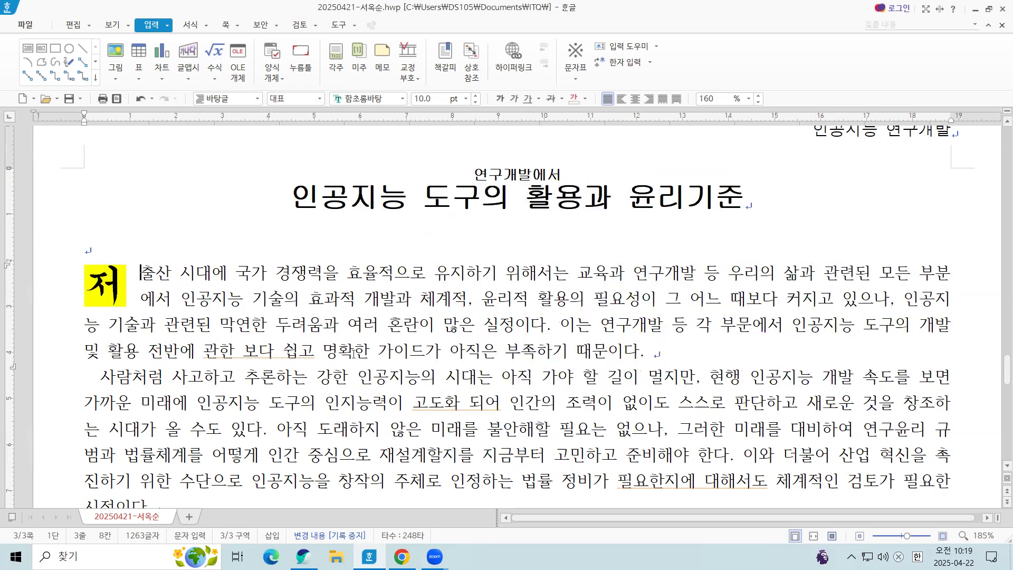
Step: Add the hanja 速度 to the word 속도 in the second paragraph, using the 한글(漢字) format
{"action": "key", "text": "Hangul"}
{"action": "left_click", "coordinate": [293, 410]}
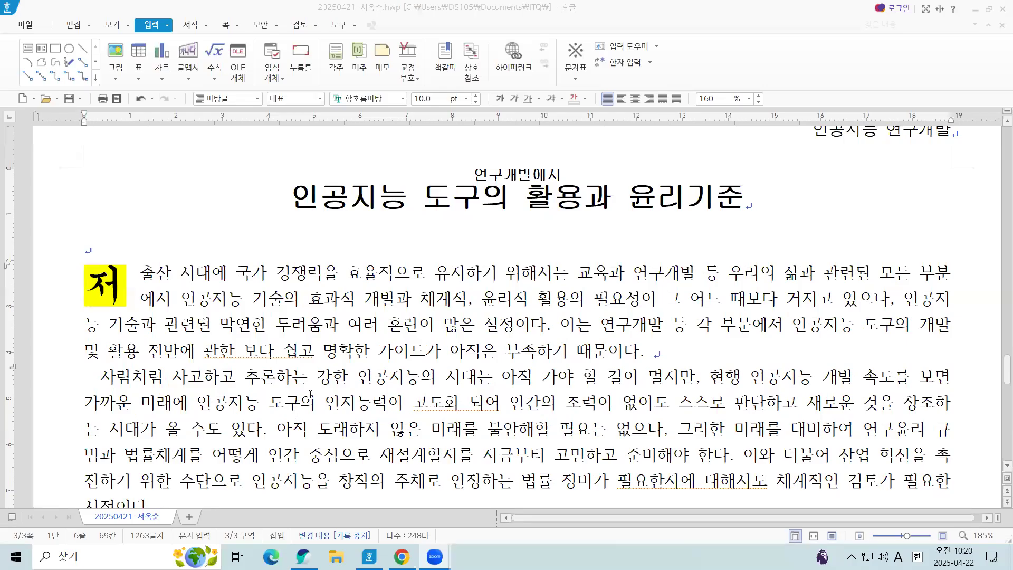
{"action": "scroll", "coordinate": [310, 394], "scroll_direction": "down", "scroll_amount": 1}
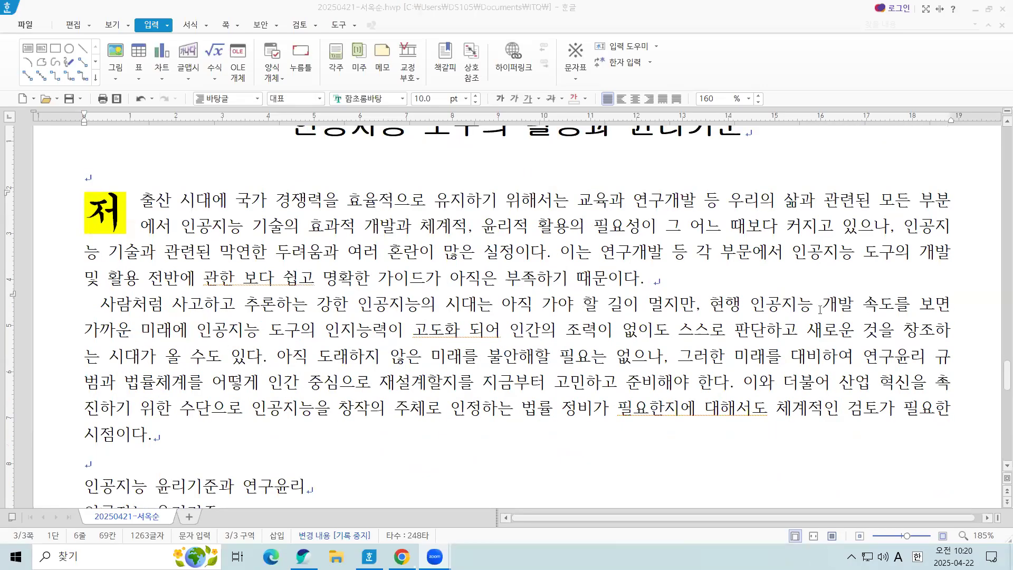
{"action": "left_click", "coordinate": [891, 309]}
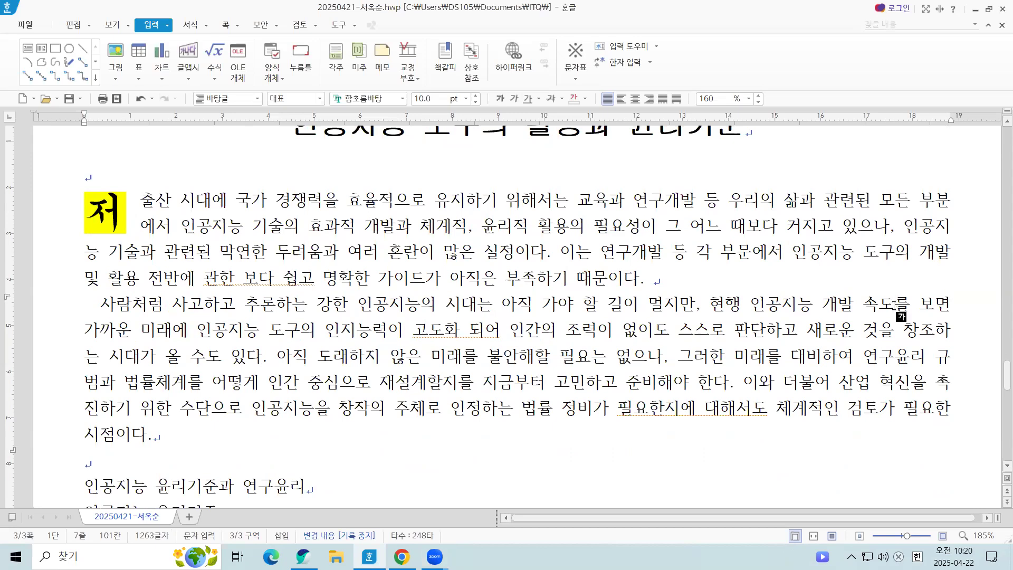
{"action": "key", "text": "F9"}
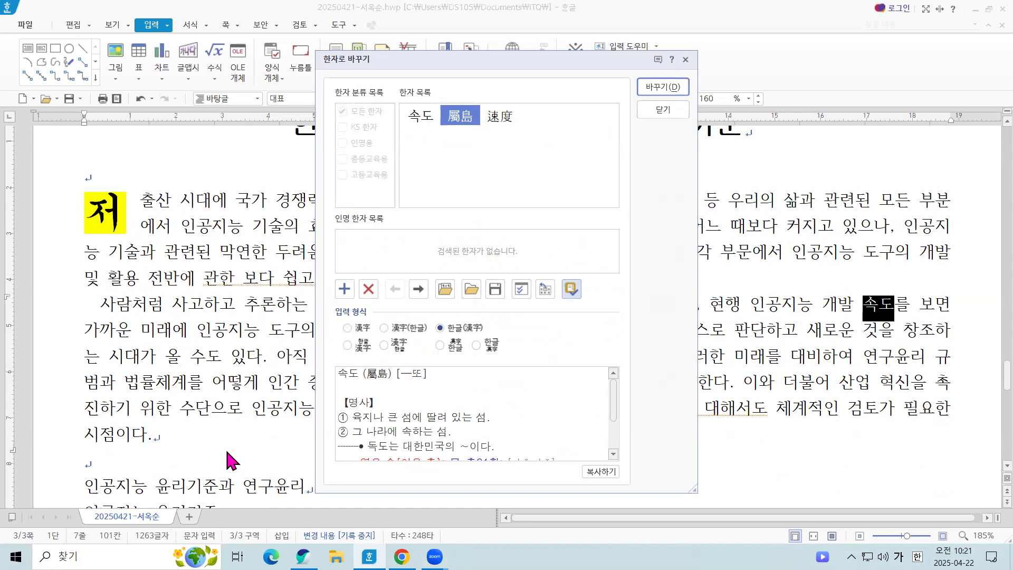
{"action": "left_click", "coordinate": [659, 109]}
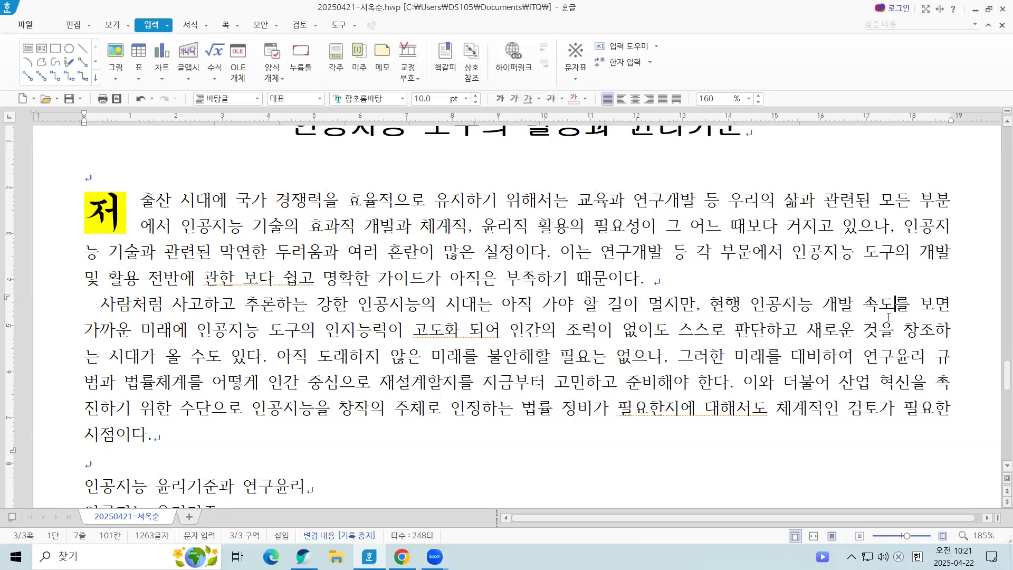
{"action": "key", "text": "F9"}
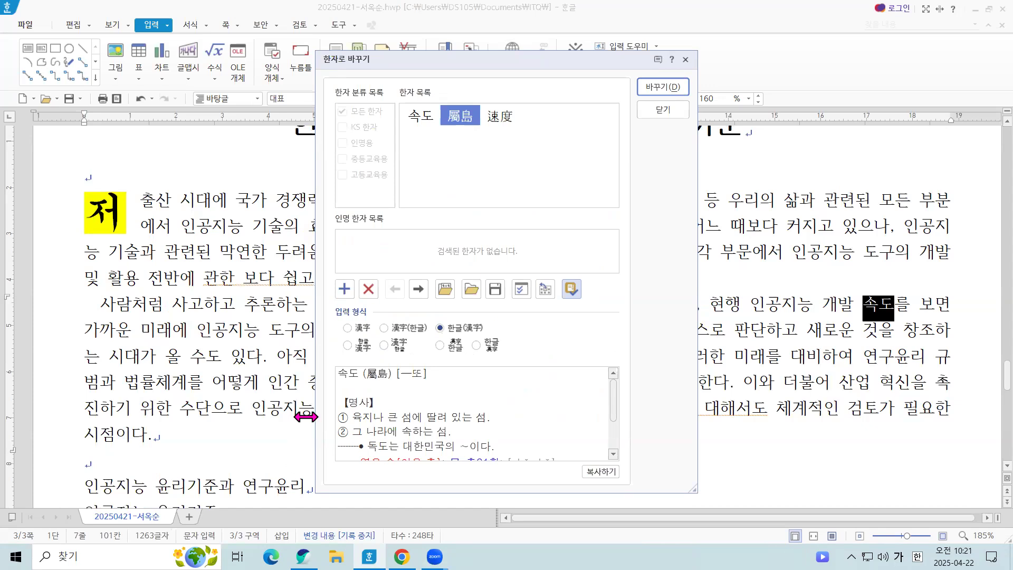
{"action": "left_click", "coordinate": [508, 119]}
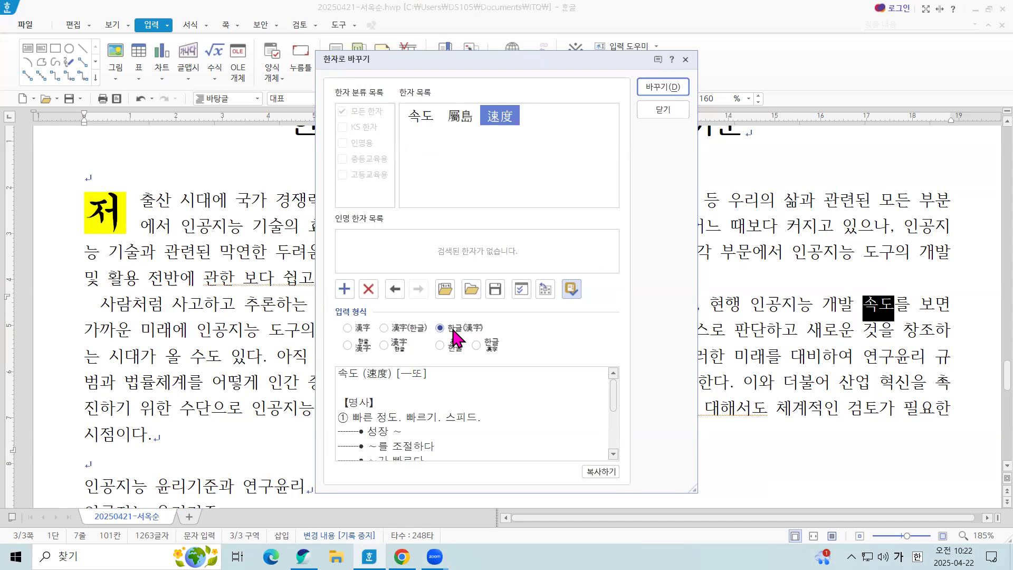
{"action": "left_click", "coordinate": [660, 88]}
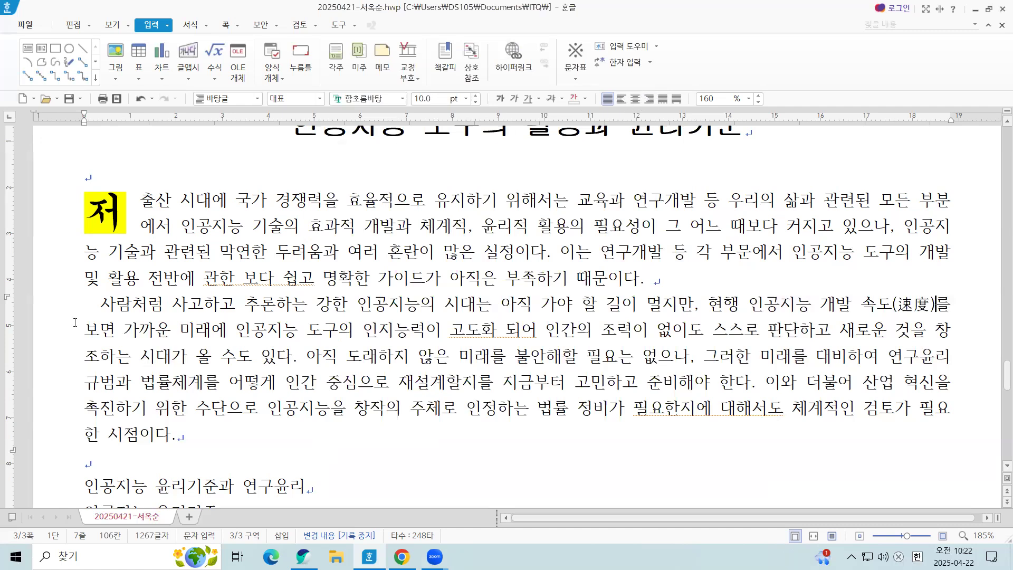
Step: Insert a footnote after 인지능력 in the second paragraph and set its numbering to the circled lowercase ⓐ, ⓑ, ⓒ style
{"action": "left_click", "coordinate": [298, 331]}
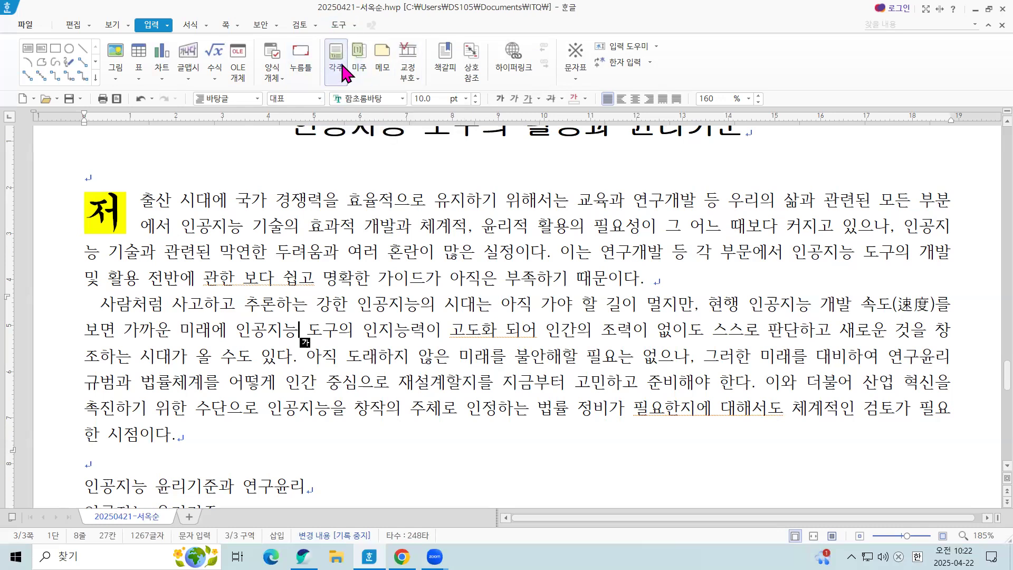
{"action": "left_click", "coordinate": [270, 331]}
{"action": "left_click", "coordinate": [426, 331]}
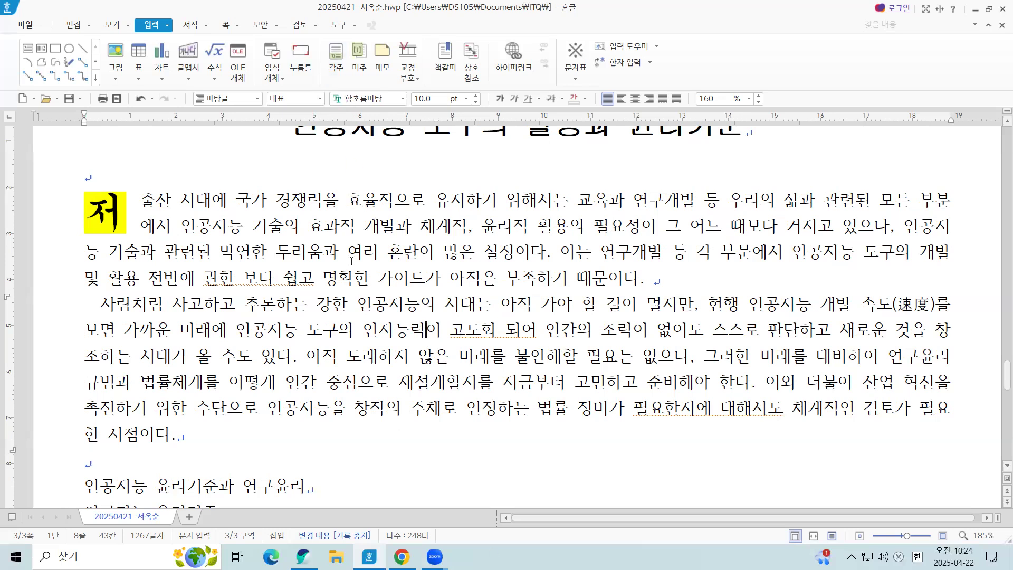
{"action": "left_click", "coordinate": [336, 56]}
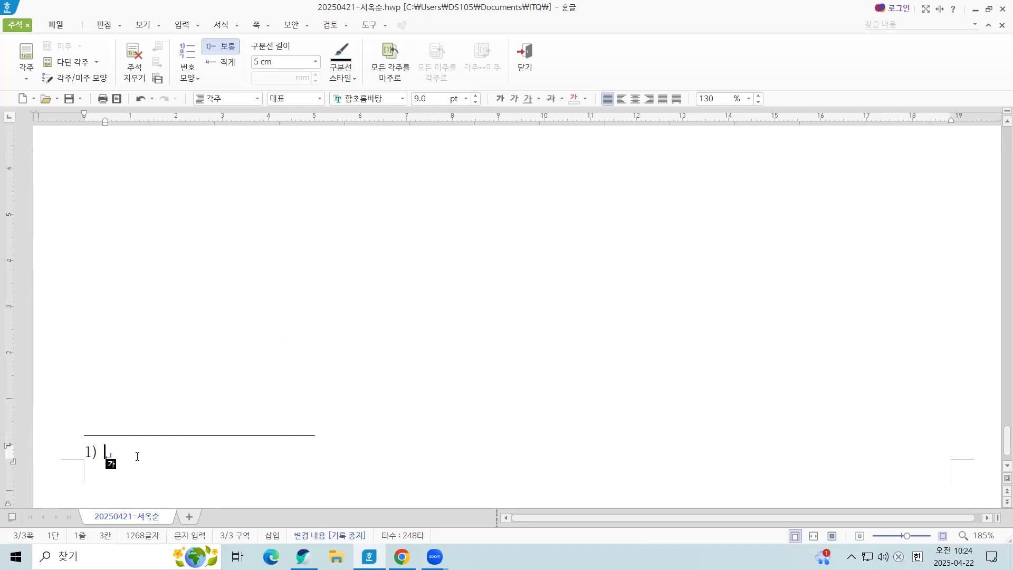
{"action": "left_click", "coordinate": [195, 78]}
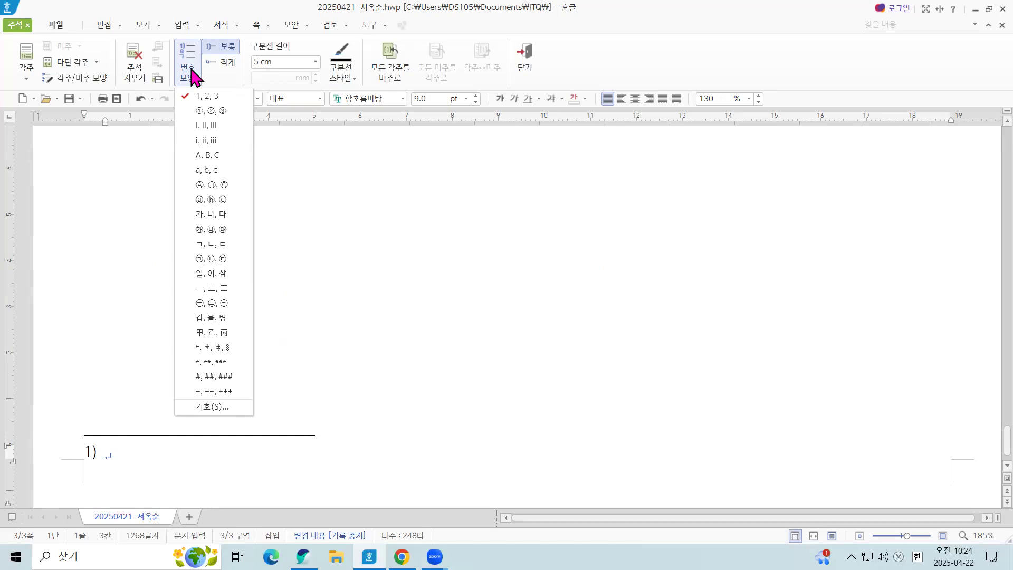
{"action": "left_click", "coordinate": [220, 204]}
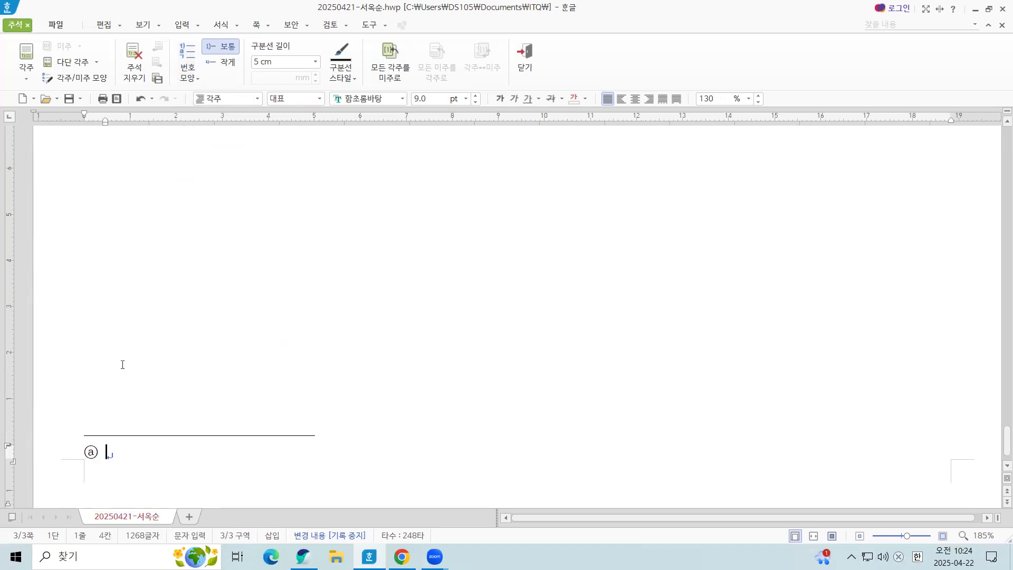
Step: Enter the footnote text 사물을 분별하여 인지할 수 있는 능력, keep the 5 cm separator line, and return to the body text
{"action": "type", "text": "사물ㅇ을 분"}
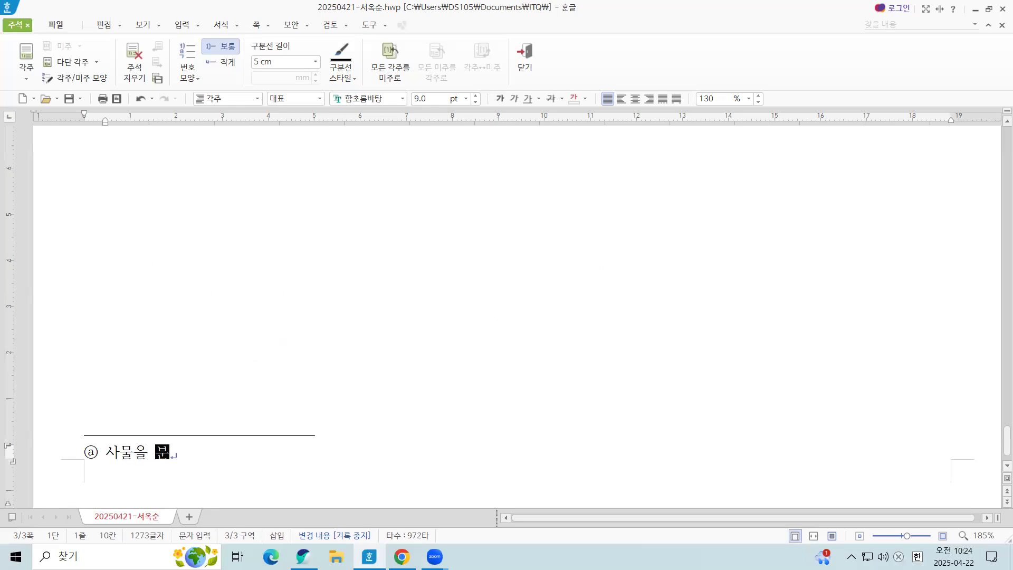
{"action": "type", "text": "별하여 인지"}
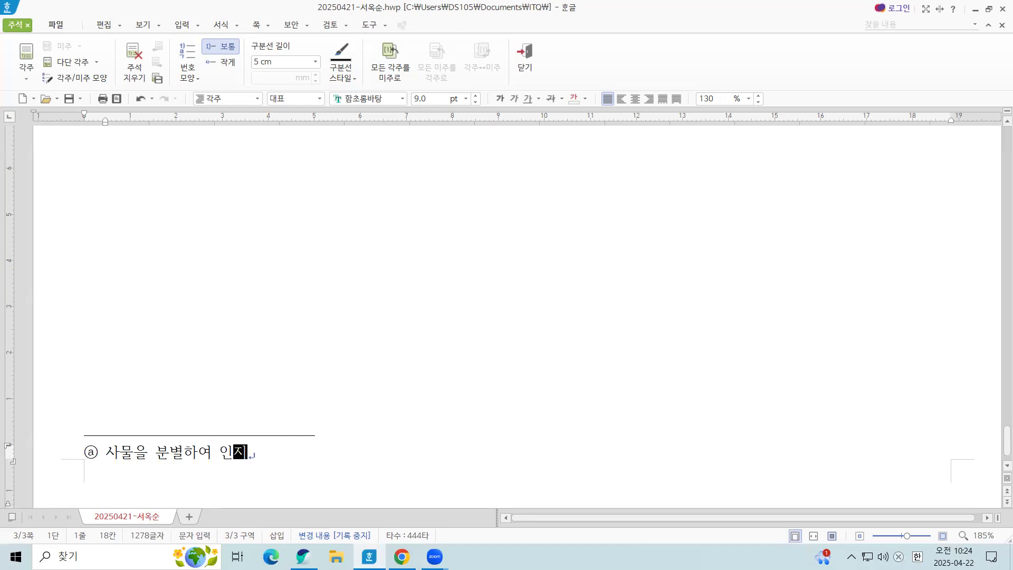
{"action": "type", "text": "할 수 있는 능력"}
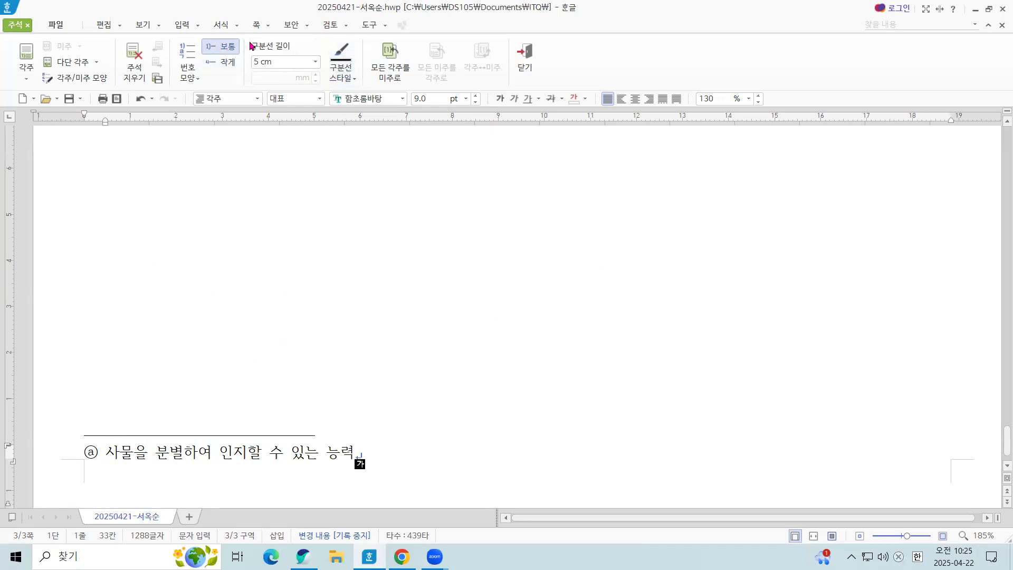
{"action": "left_click", "coordinate": [315, 62]}
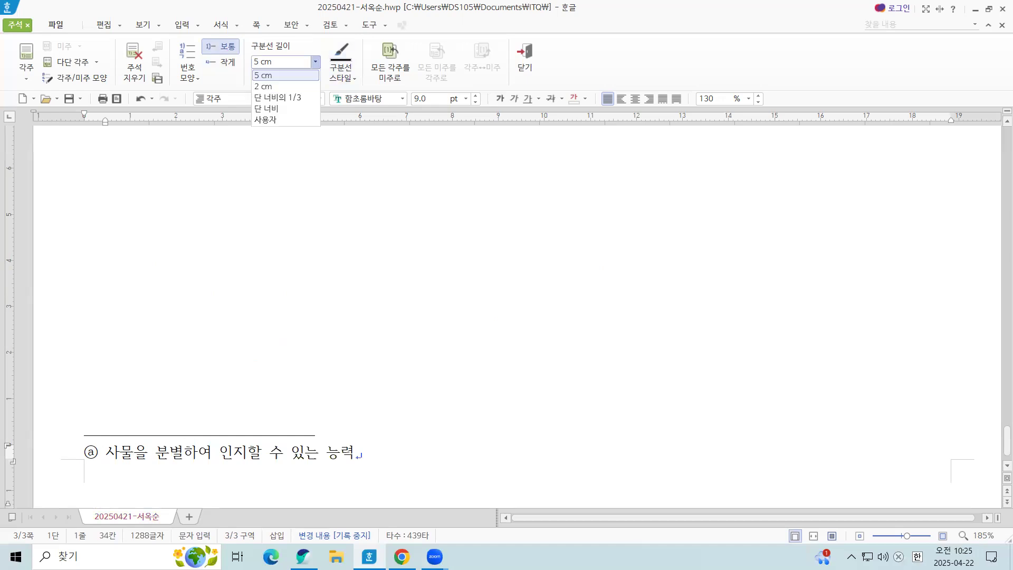
{"action": "left_click", "coordinate": [315, 62]}
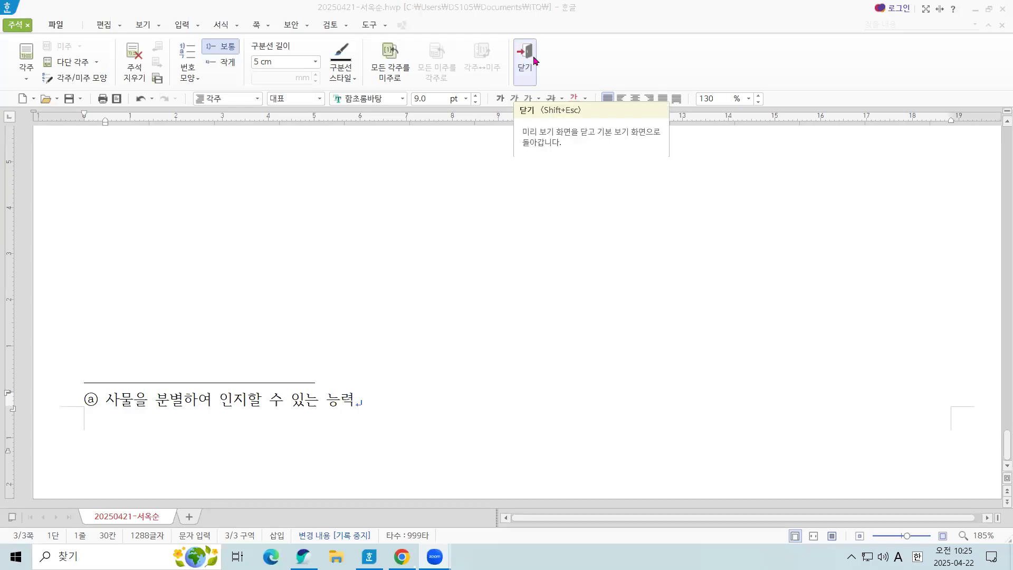
{"action": "scroll", "coordinate": [374, 242], "scroll_direction": "up", "scroll_amount": 11}
{"action": "scroll", "coordinate": [406, 150], "scroll_direction": "down", "scroll_amount": 4}
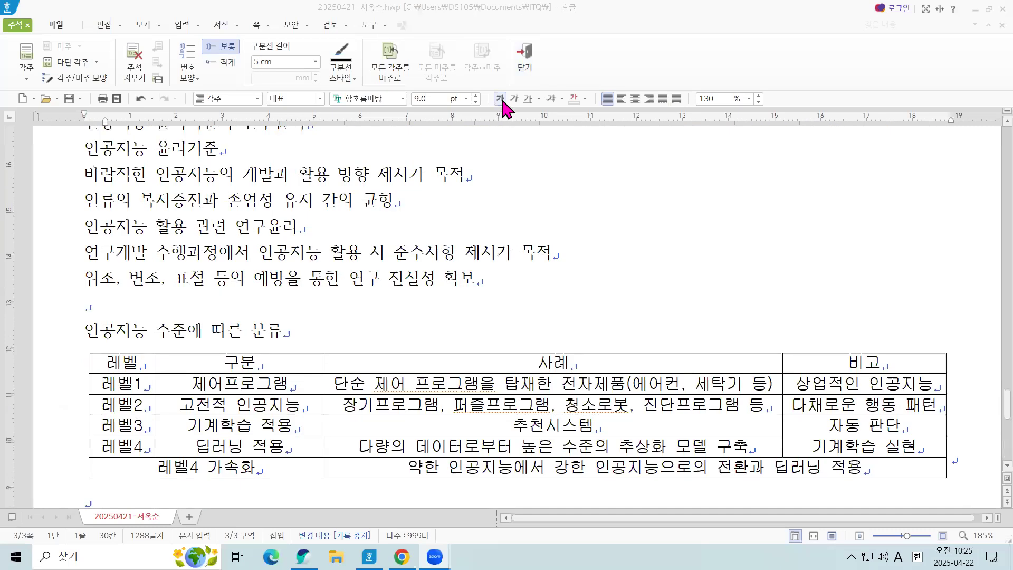
{"action": "left_click", "coordinate": [532, 63]}
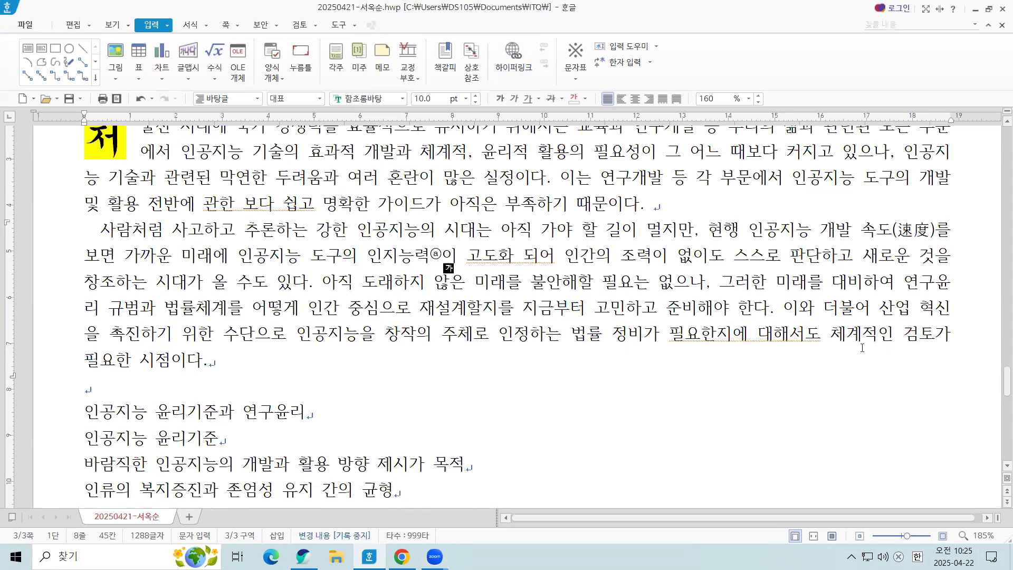
Step: Add the hanja 主體 to the word 주체 in the second paragraph, using the 한글(漢字) format
{"action": "left_click", "coordinate": [471, 334]}
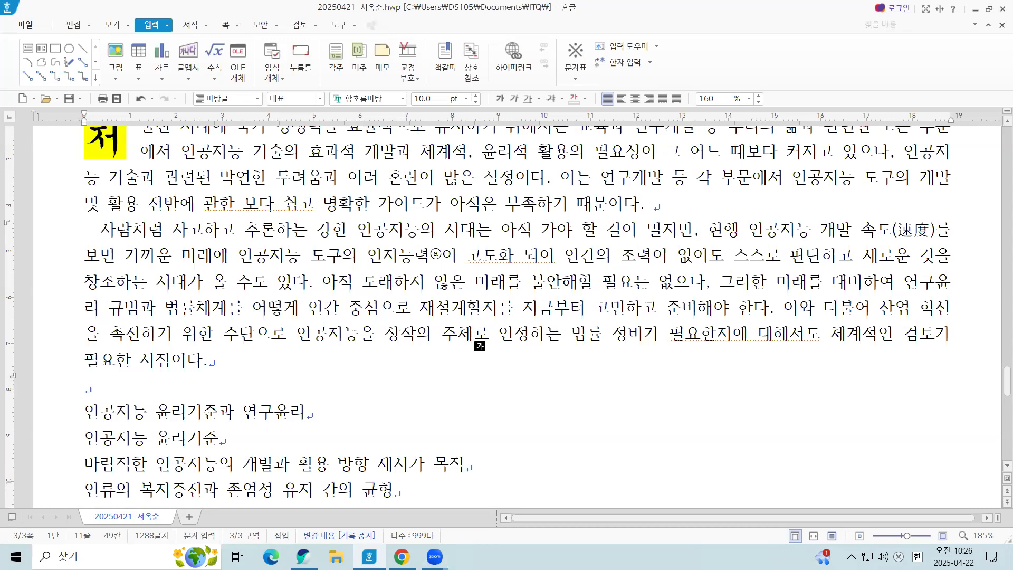
{"action": "key", "text": "Hangul_Hanja"}
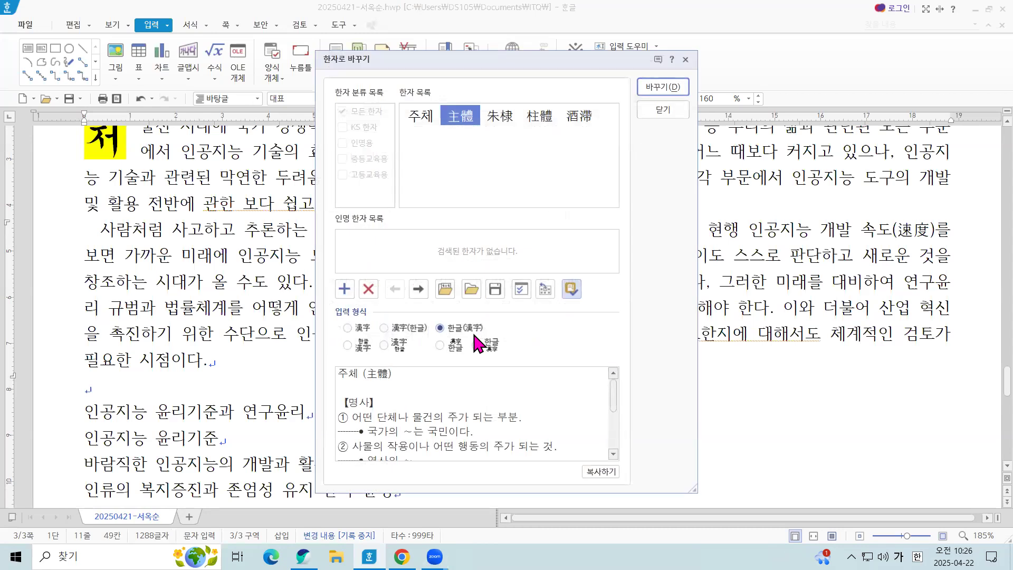
{"action": "left_click", "coordinate": [663, 90]}
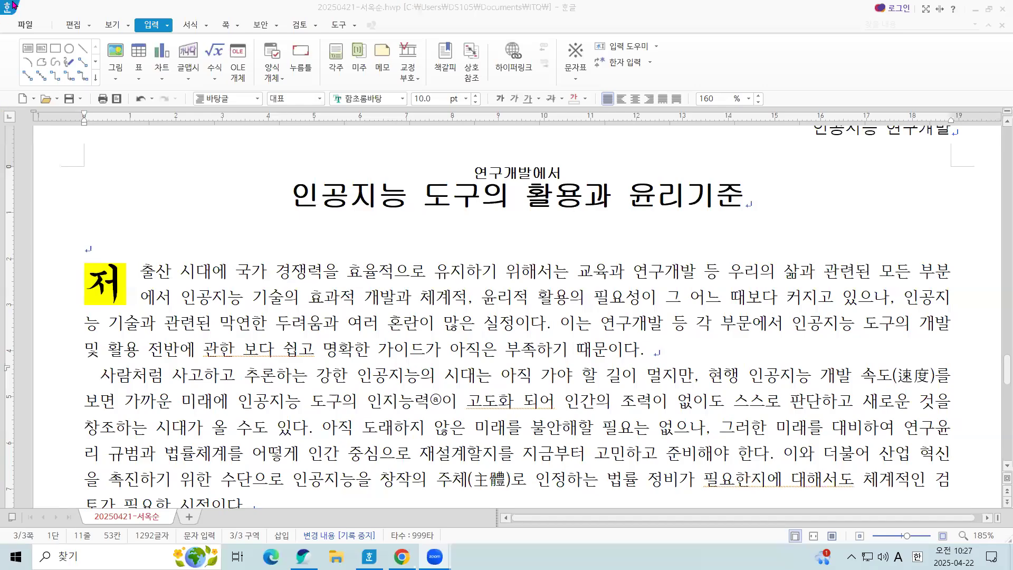
Step: Insert the picture 그림4 from the ITQ Picture folder over the right part of the two paragraphs, about 37 by 48 mm
{"action": "left_click", "coordinate": [153, 24]}
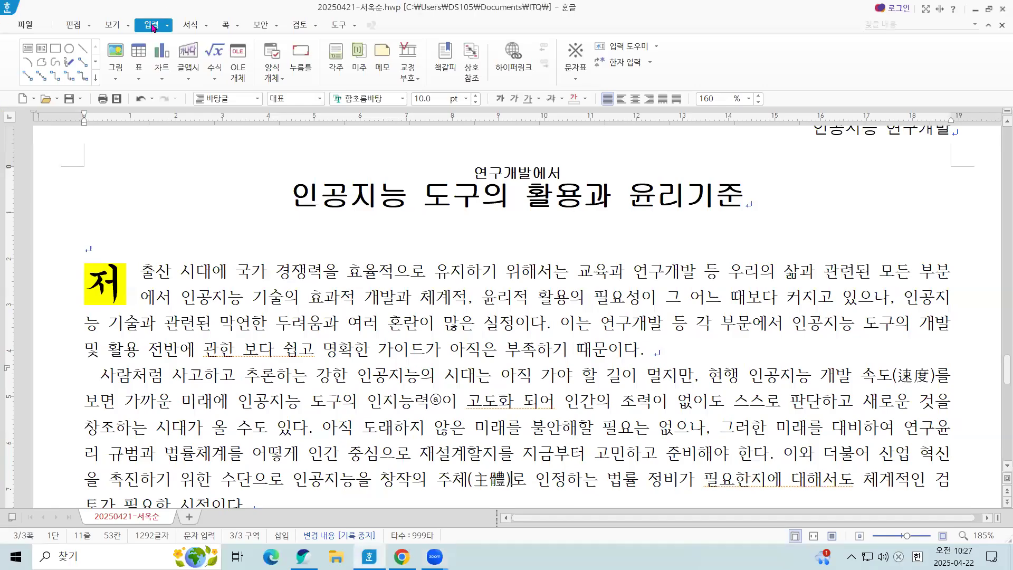
{"action": "left_click", "coordinate": [117, 54]}
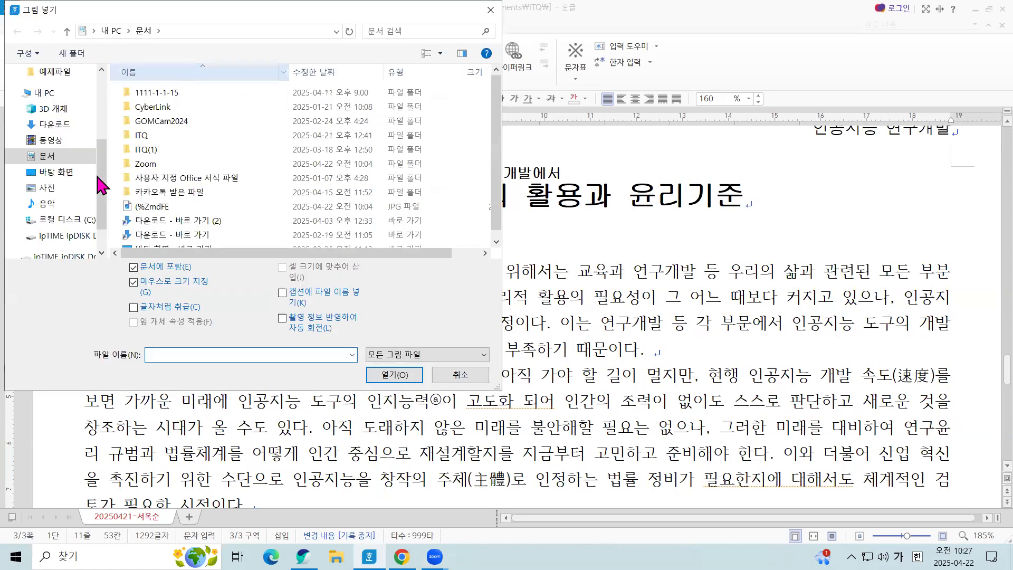
{"action": "double_click", "coordinate": [142, 135]}
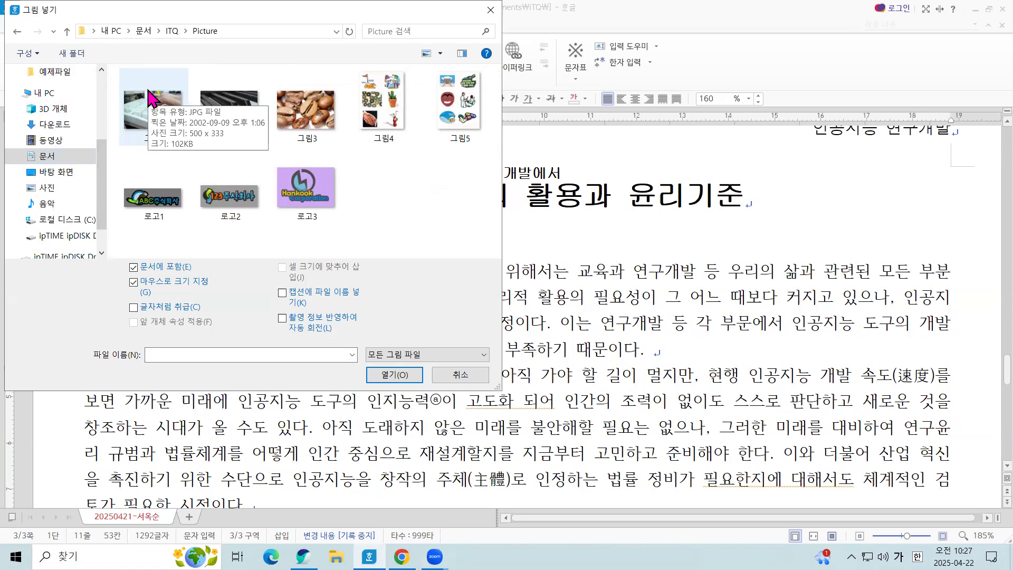
{"action": "left_click", "coordinate": [393, 116]}
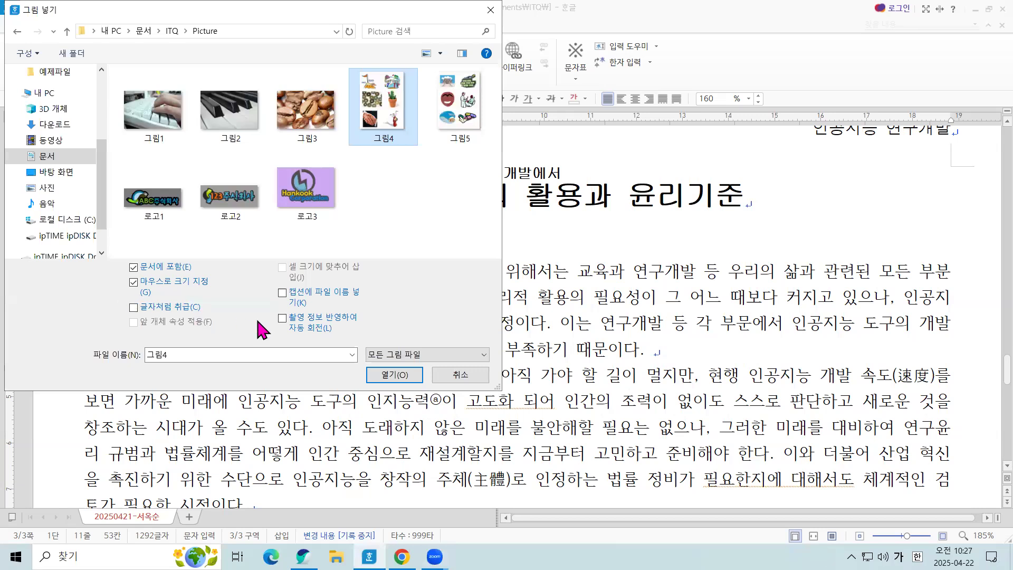
{"action": "left_click", "coordinate": [394, 375]}
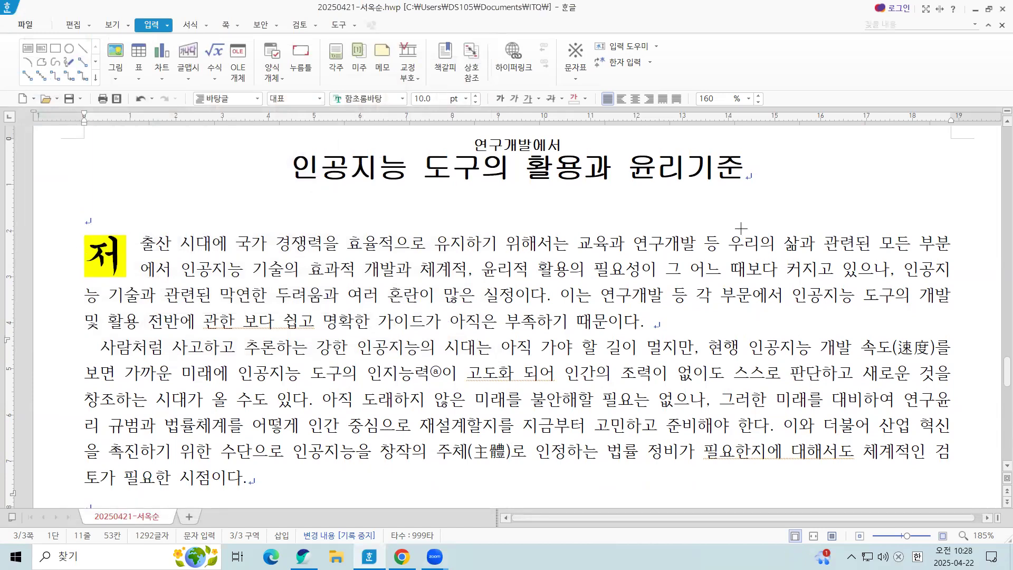
{"action": "left_click_drag", "start_coordinate": [741, 230], "coordinate": [909, 450]}
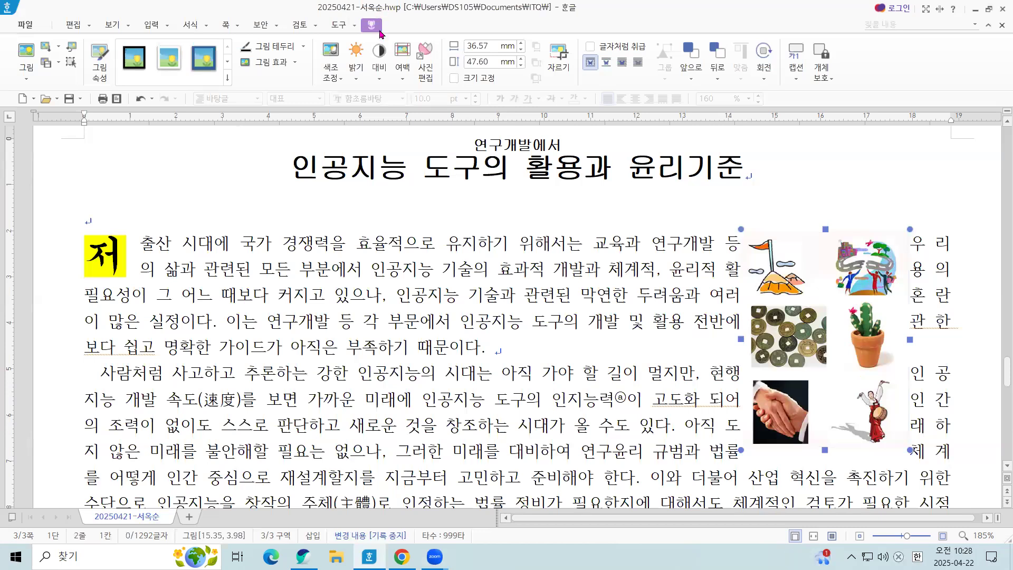
Step: Crop the picture to its upper-right image of people and a road, about 17 by 16 mm
{"action": "left_click", "coordinate": [559, 63]}
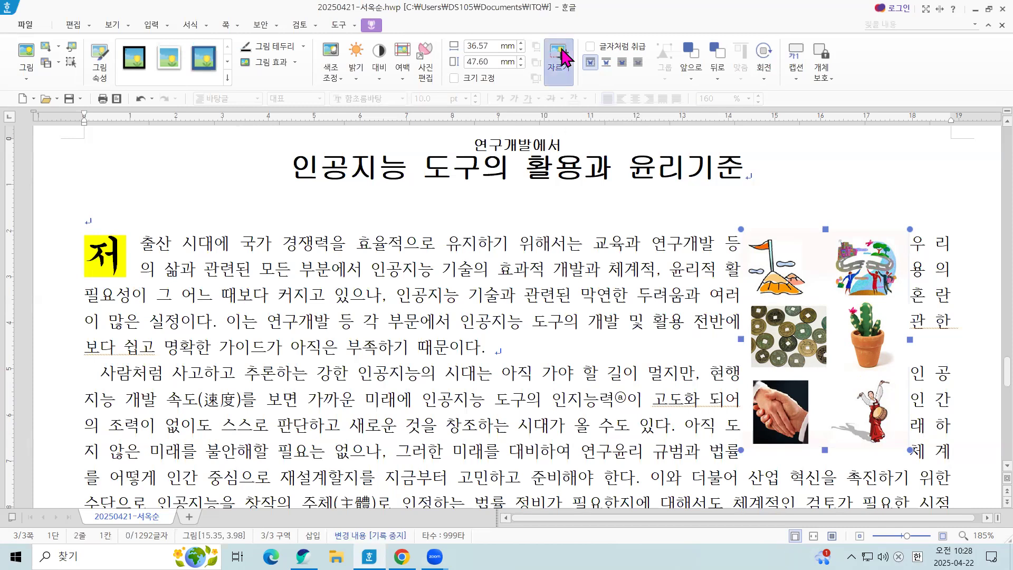
{"action": "left_click", "coordinate": [562, 55]}
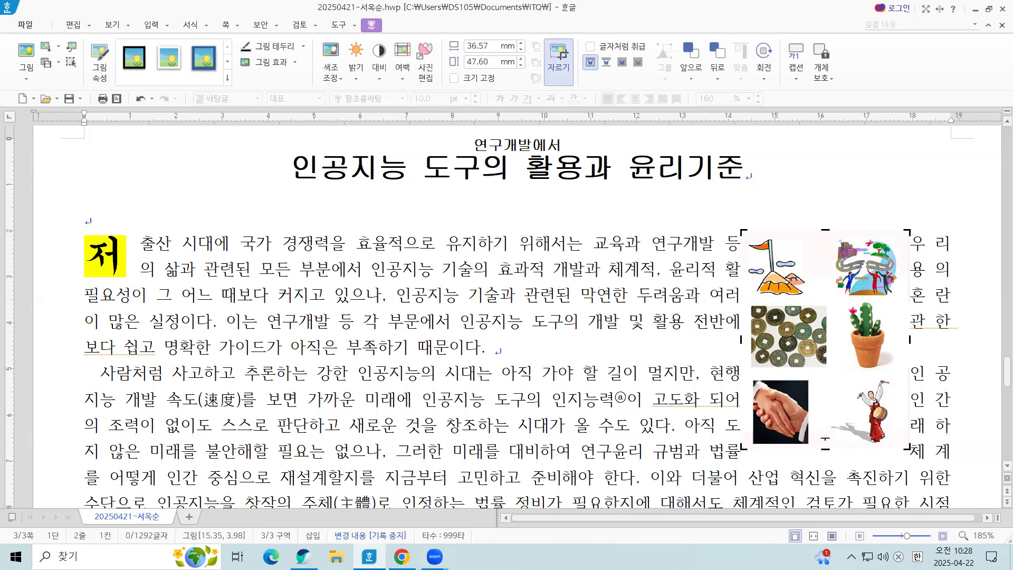
{"action": "left_click_drag", "start_coordinate": [803, 304], "coordinate": [823, 301]}
{"action": "left_click_drag", "start_coordinate": [743, 302], "coordinate": [823, 302]}
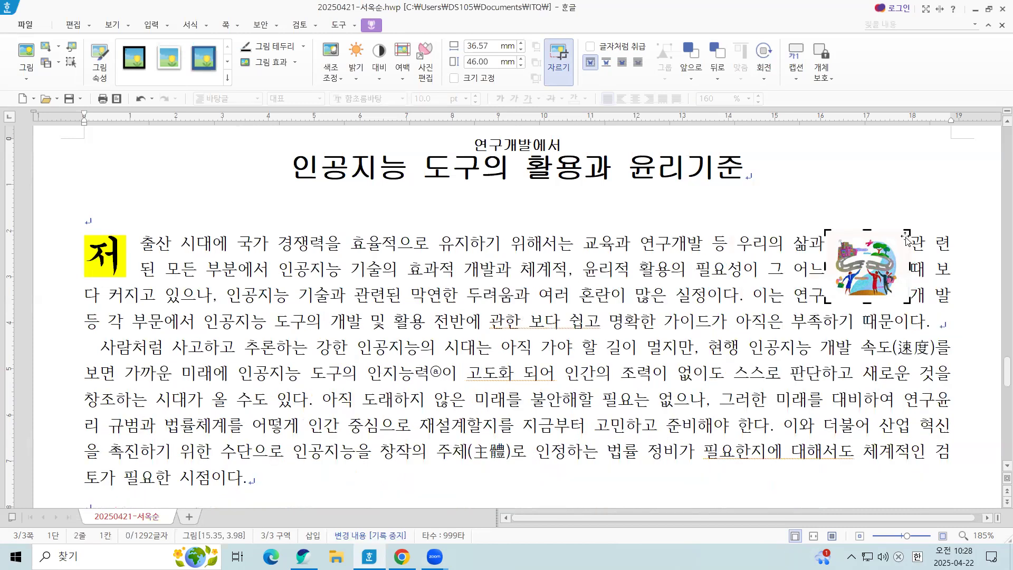
{"action": "left_click_drag", "start_coordinate": [905, 232], "coordinate": [897, 232]}
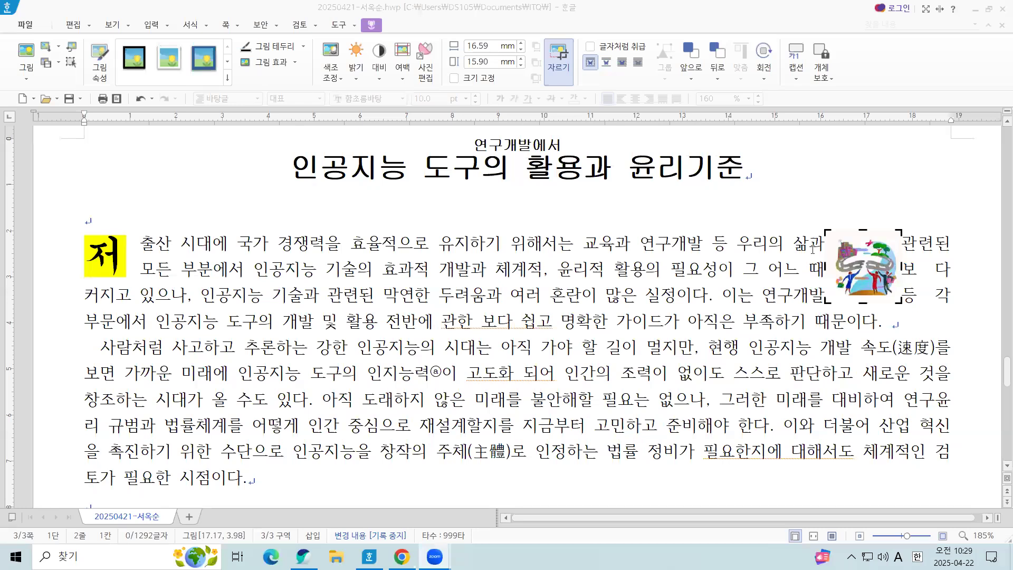
{"action": "left_click", "coordinate": [559, 53]}
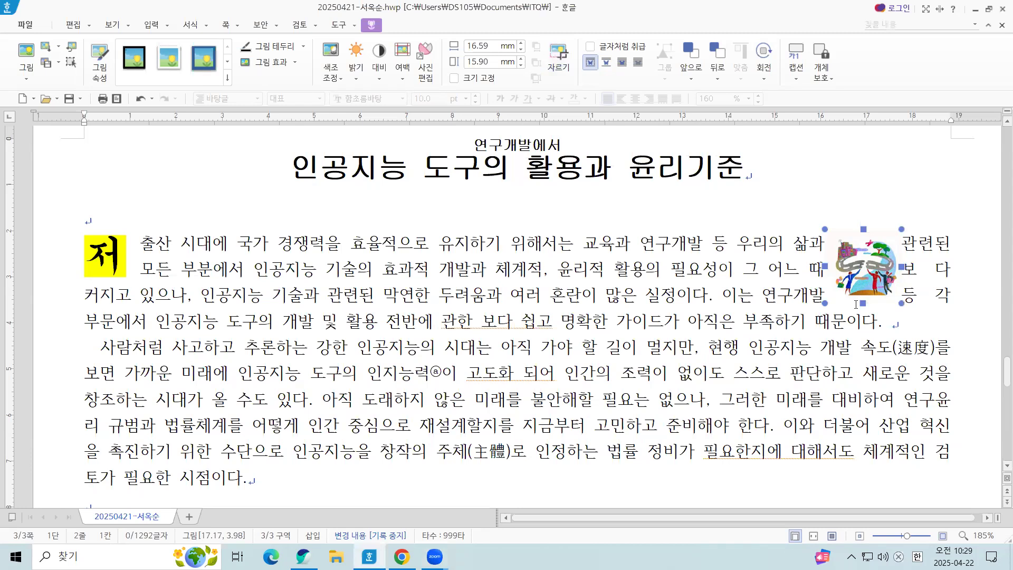
Step: Set the cropped picture to 40 by 40 mm with 크기 고정 enabled and top-and-bottom text wrapping
{"action": "double_click", "coordinate": [862, 263]}
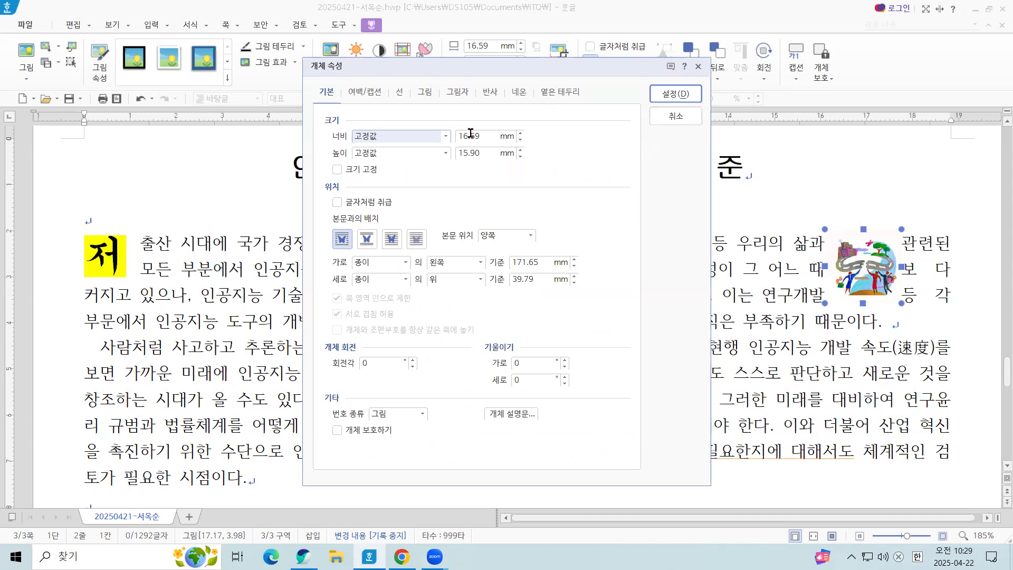
{"action": "key", "text": "Tab"}
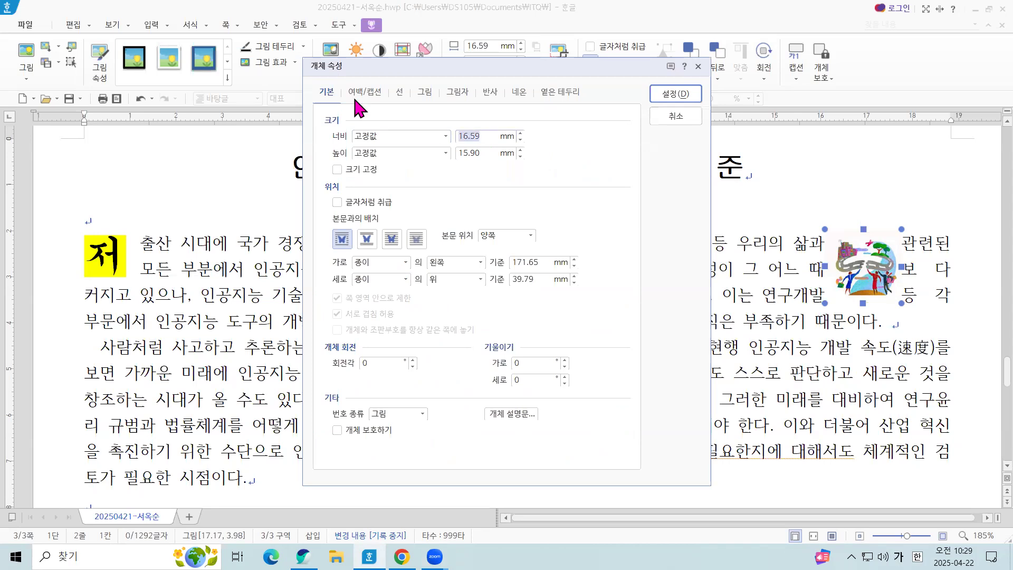
{"action": "type", "text": "40"}
{"action": "key", "text": "Tab"}
{"action": "type", "text": "40"}
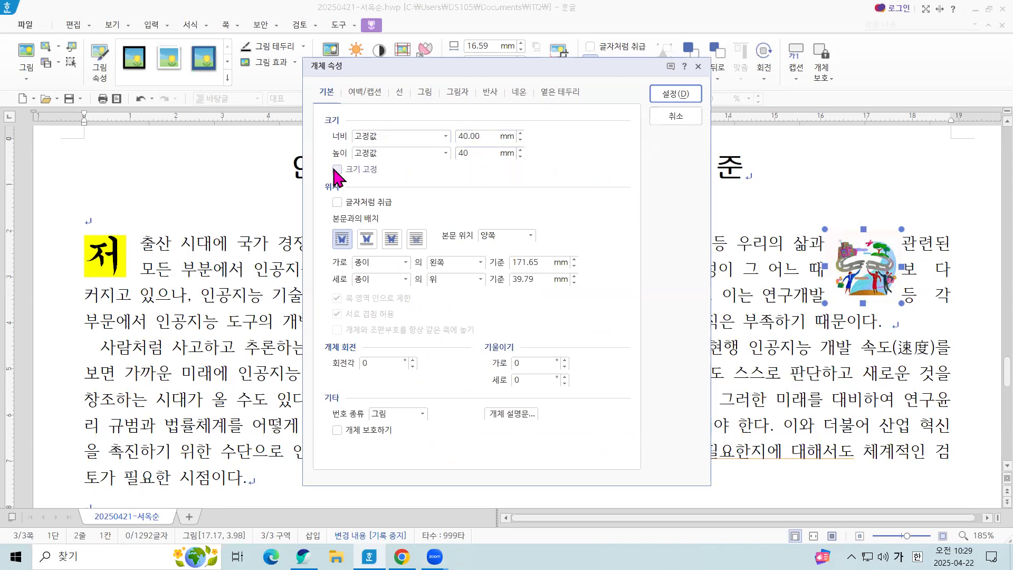
{"action": "left_click", "coordinate": [336, 170]}
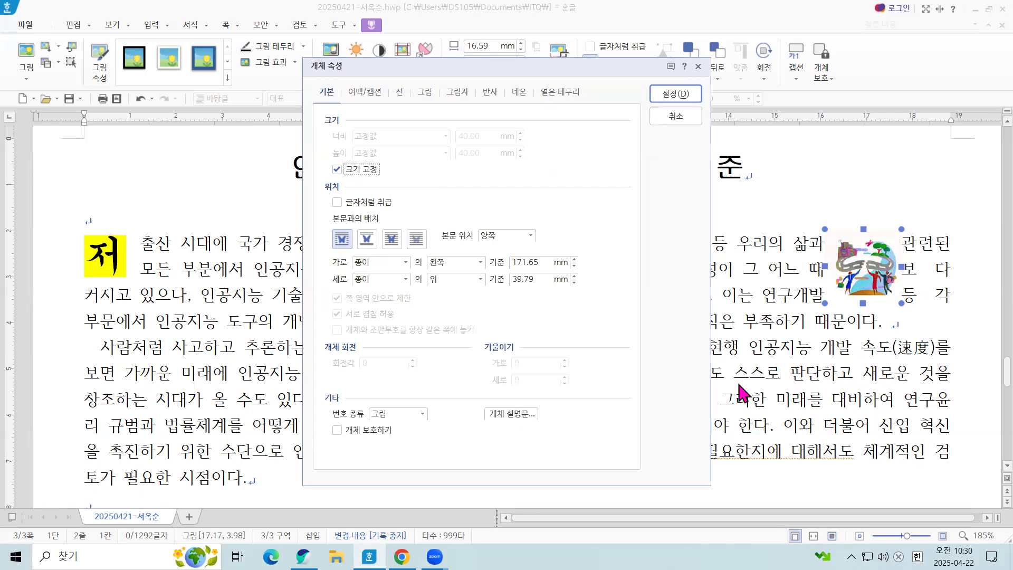
{"action": "left_click", "coordinate": [368, 240]}
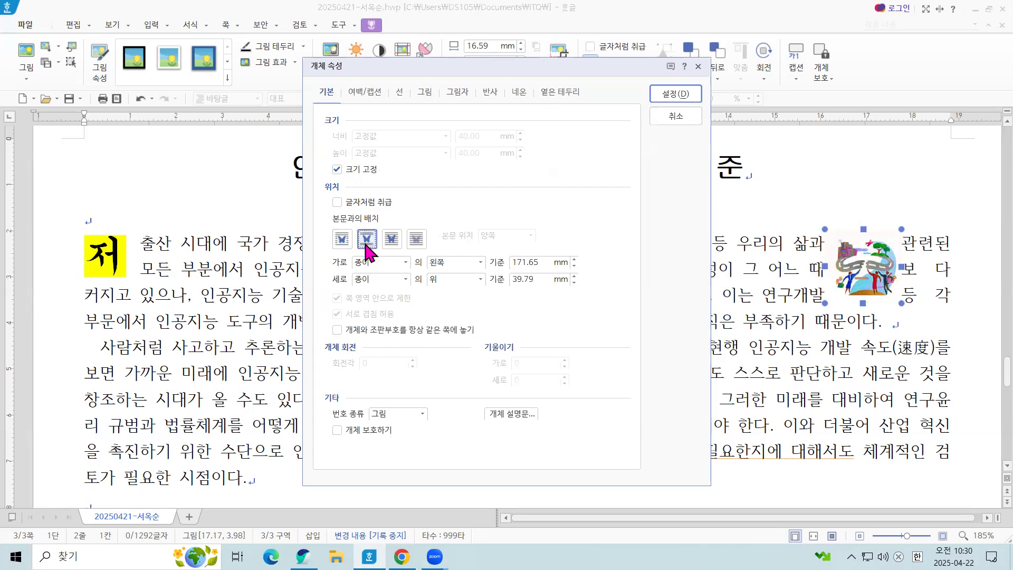
{"action": "left_click", "coordinate": [686, 99]}
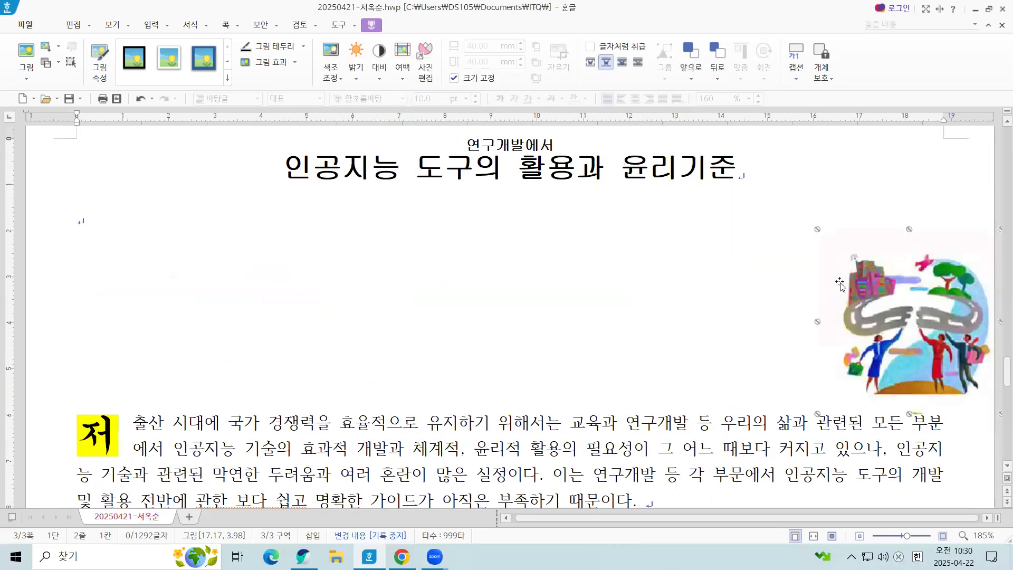
Step: Change the picture's text placement to in front of the text and position it over the right part of the two paragraphs
{"action": "left_click_drag", "start_coordinate": [892, 280], "coordinate": [598, 439]}
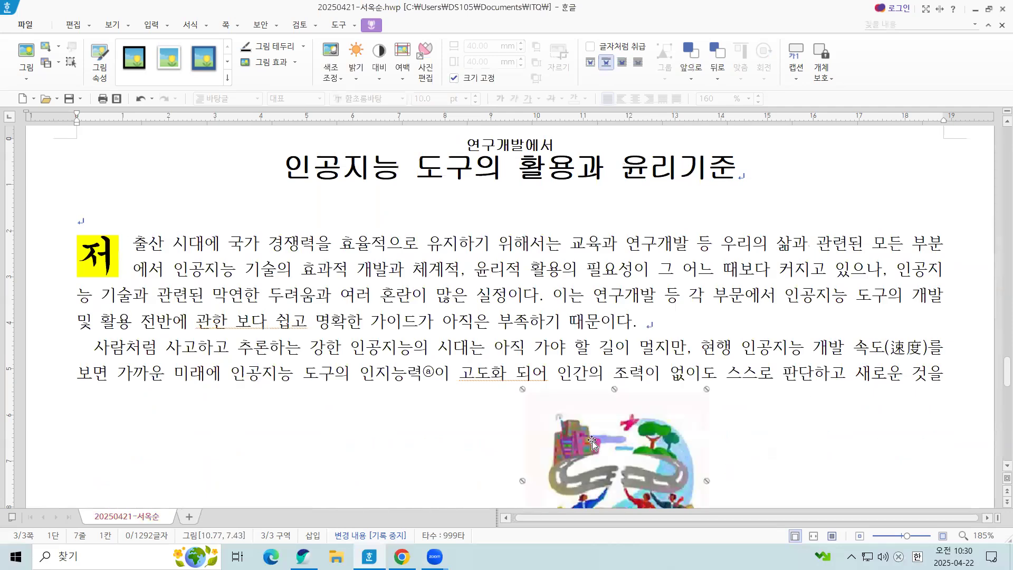
{"action": "double_click", "coordinate": [588, 440]}
{"action": "left_click", "coordinate": [398, 240]}
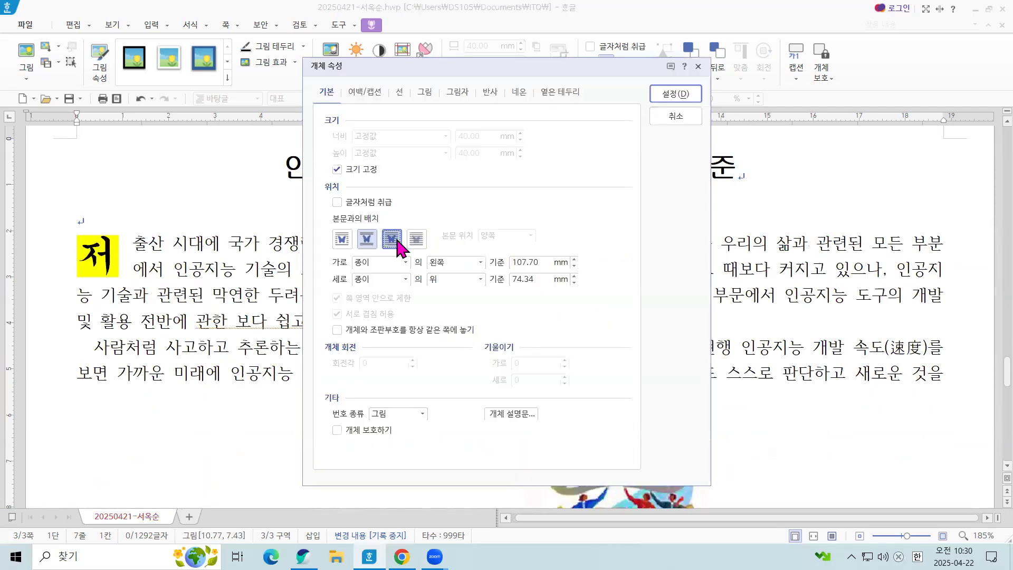
{"action": "left_click", "coordinate": [682, 96]}
{"action": "left_click_drag", "start_coordinate": [651, 379], "coordinate": [730, 245]}
{"action": "left_click_drag", "start_coordinate": [722, 304], "coordinate": [822, 264]}
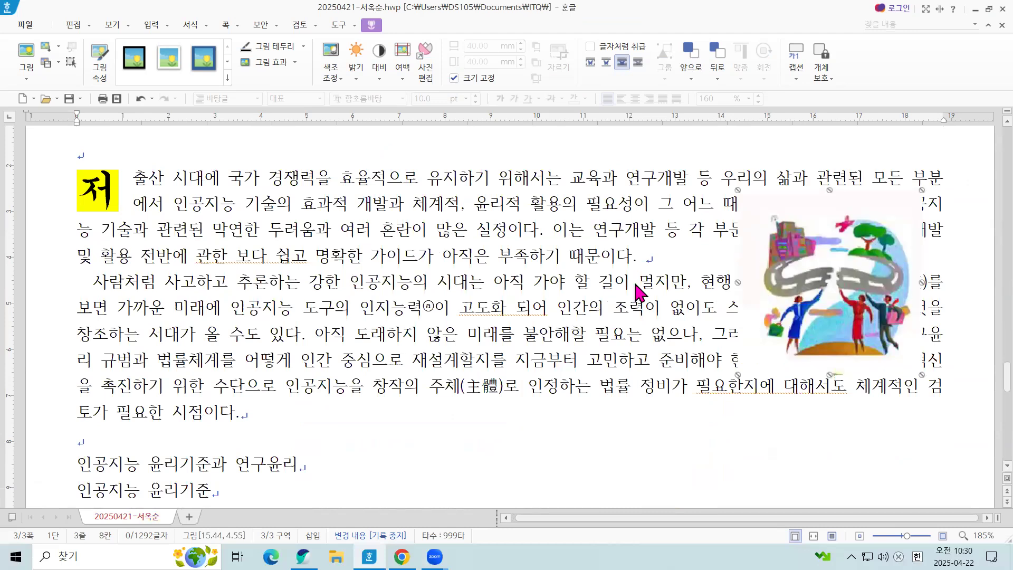
Step: Try placing the cropped picture behind the text, and undo that placement change
{"action": "key", "text": "p"}
{"action": "left_click", "coordinate": [418, 240]}
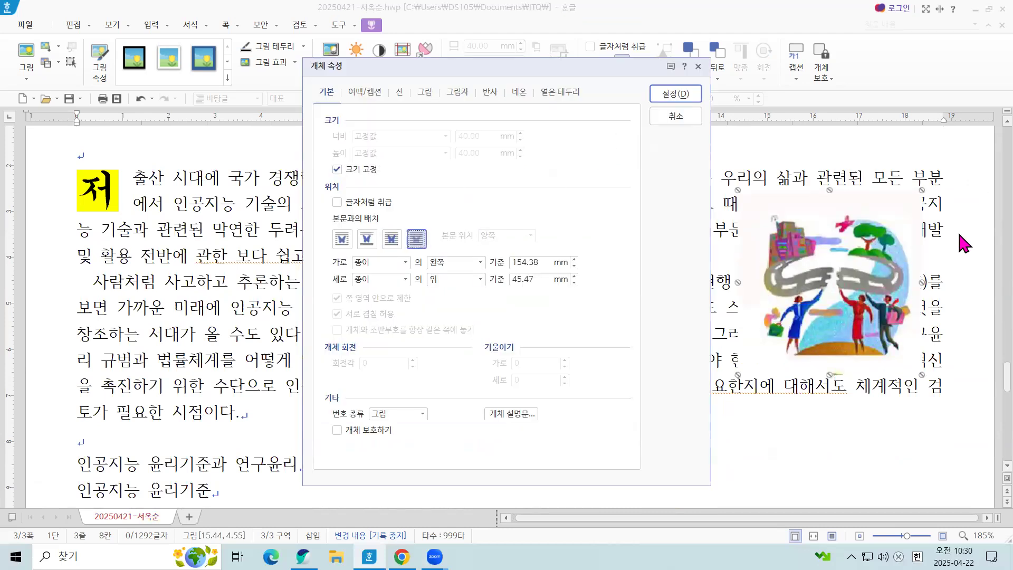
{"action": "left_click", "coordinate": [676, 95]}
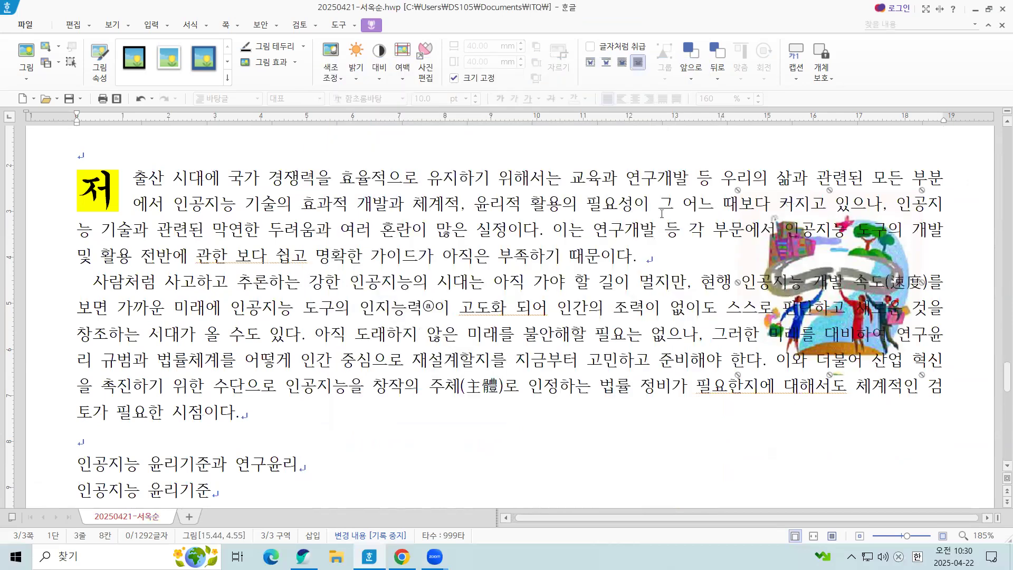
{"action": "key", "text": "ctrl+z"}
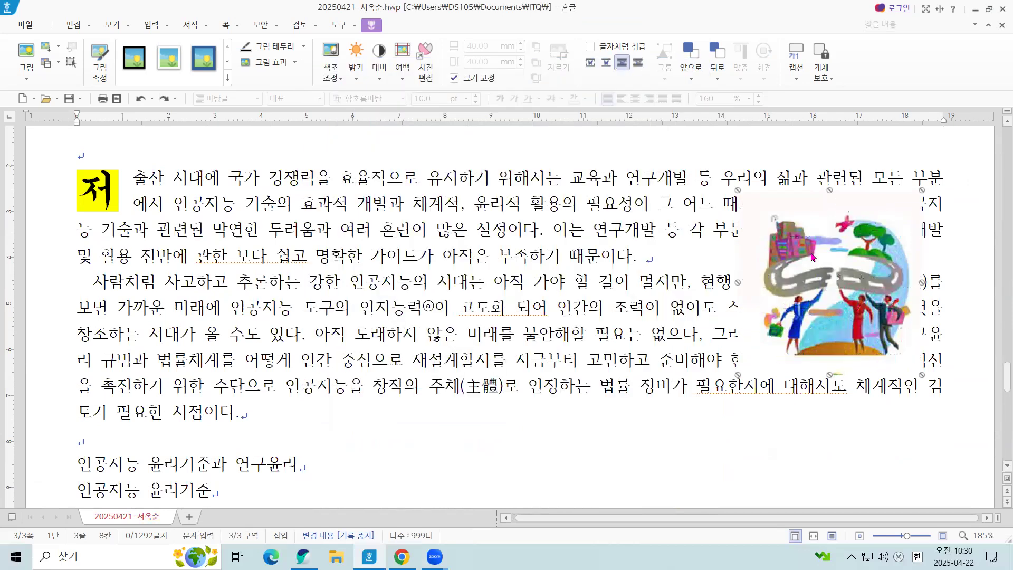
Step: Set the picture's placement to square text wrapping and its left outer margin to 2 mm
{"action": "double_click", "coordinate": [778, 223]}
{"action": "left_click", "coordinate": [345, 244]}
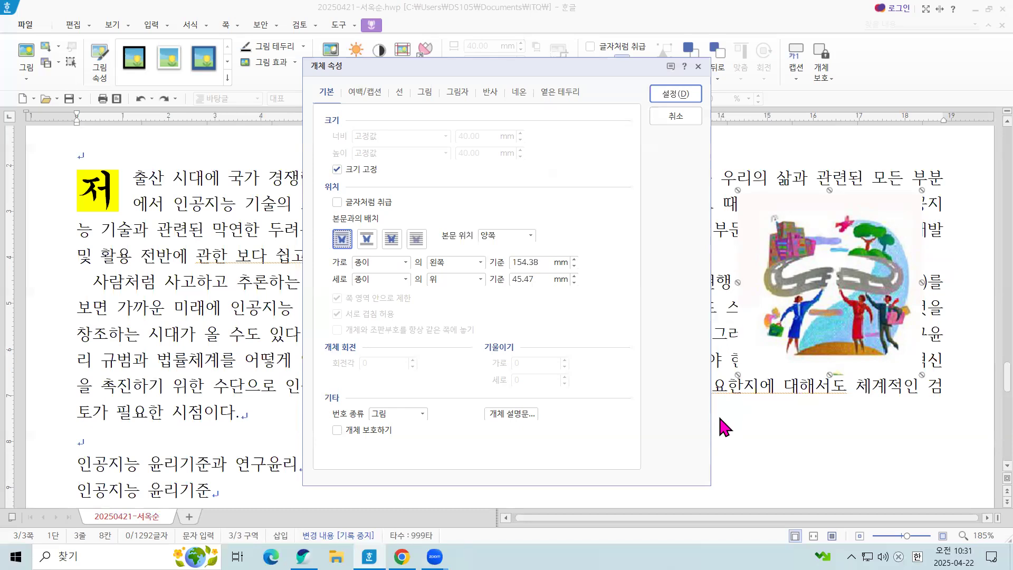
{"action": "left_click", "coordinate": [360, 93]}
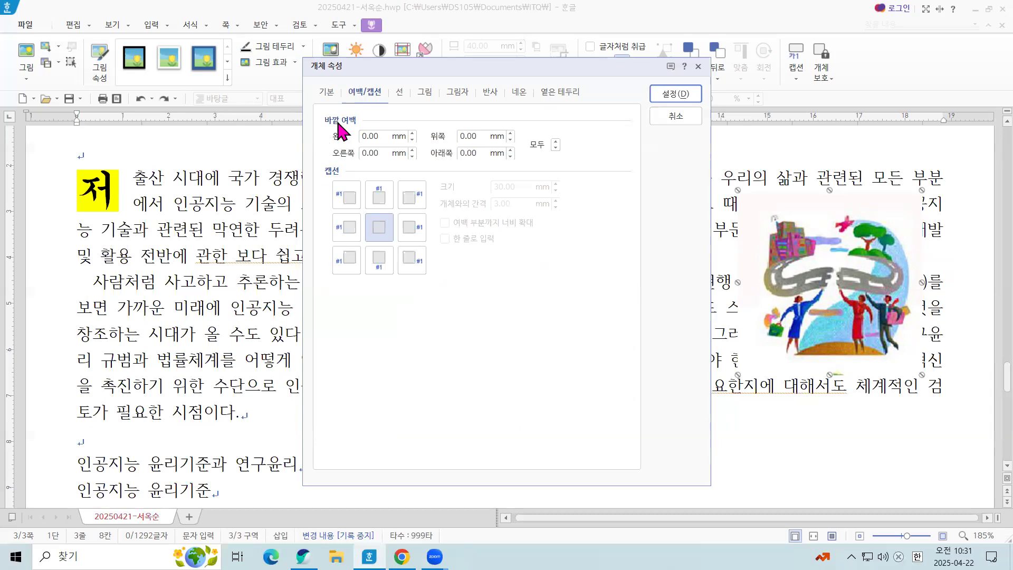
{"action": "left_click_drag", "start_coordinate": [384, 139], "coordinate": [268, 91]}
{"action": "type", "text": "2"}
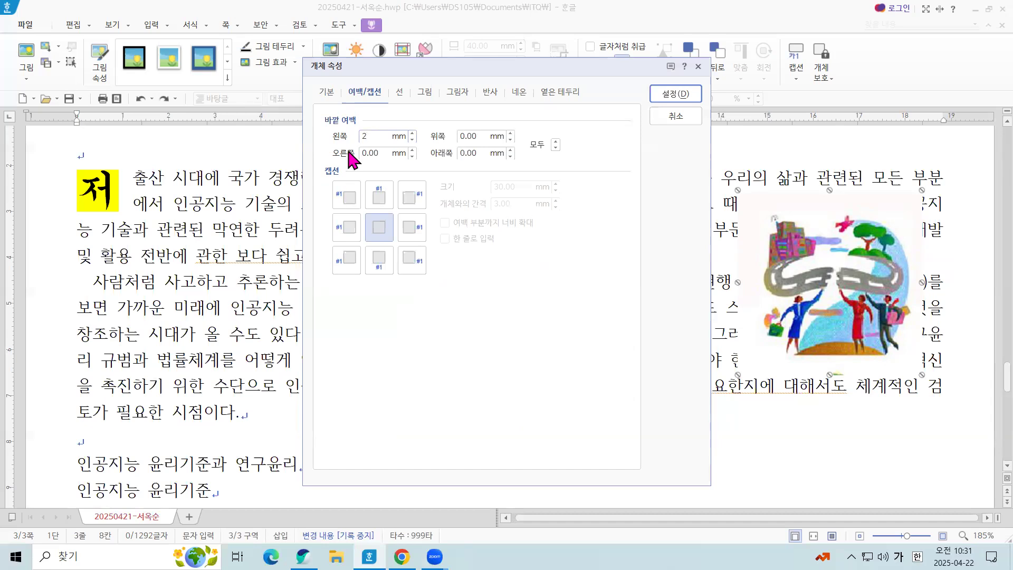
{"action": "left_click", "coordinate": [685, 95]}
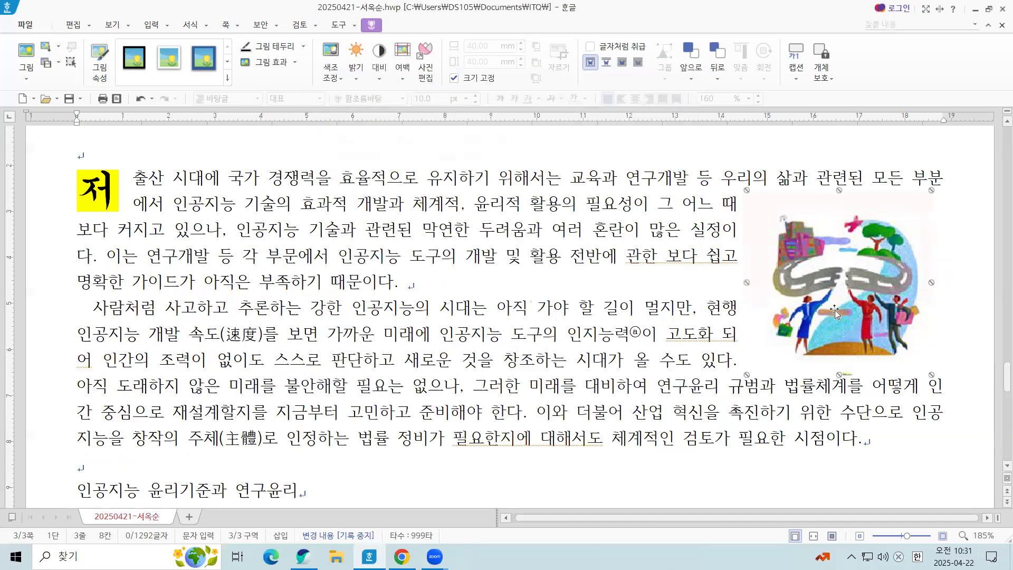
Step: Align the picture with the first text line and right margin, about 158.9 mm across and 42.3 mm down, and recheck its outer margins
{"action": "left_click_drag", "start_coordinate": [842, 298], "coordinate": [847, 284]}
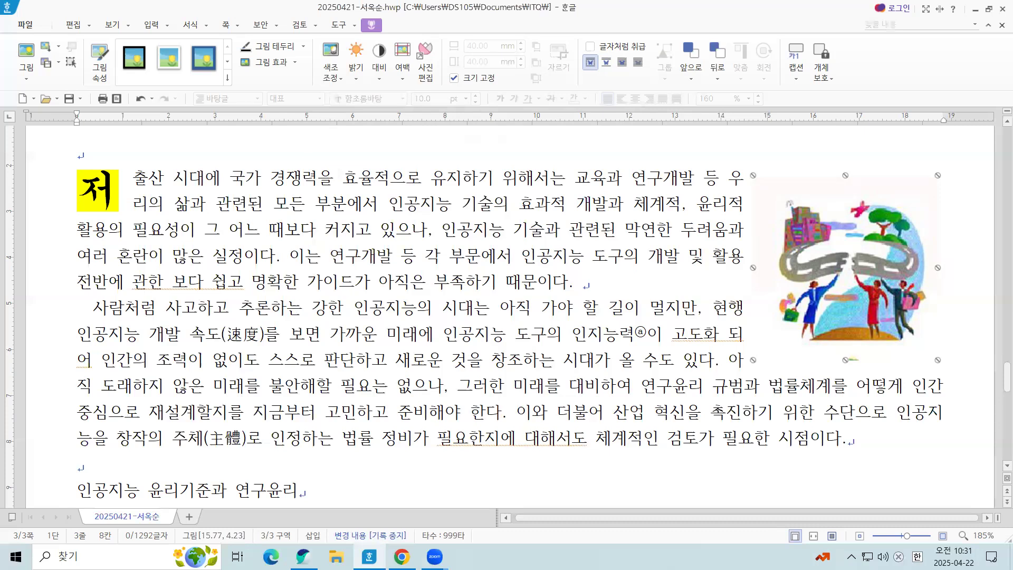
{"action": "key", "text": "Right"}
{"action": "key", "text": "Right"}
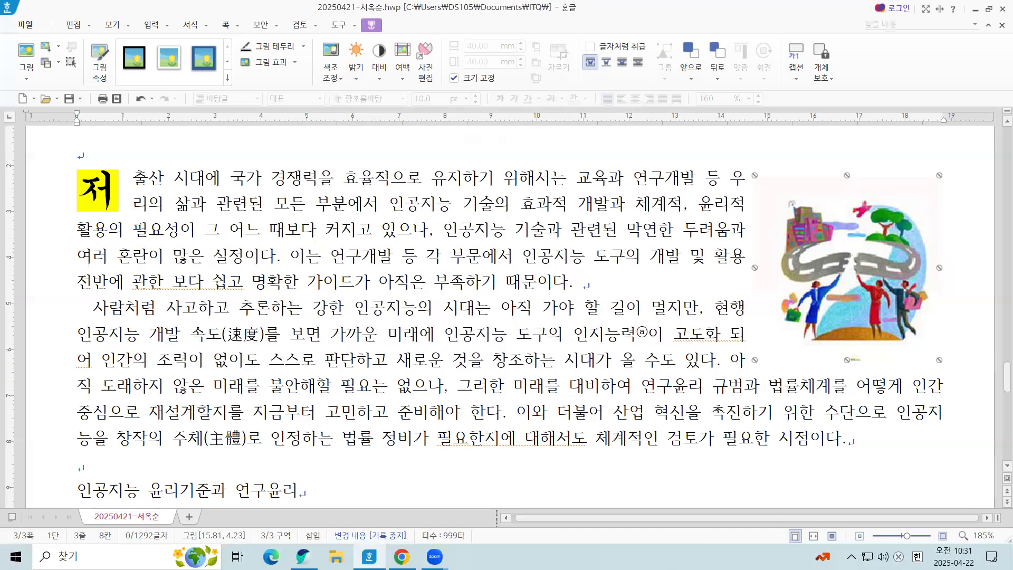
{"action": "key", "text": "Right"}
{"action": "key", "text": "Right"}
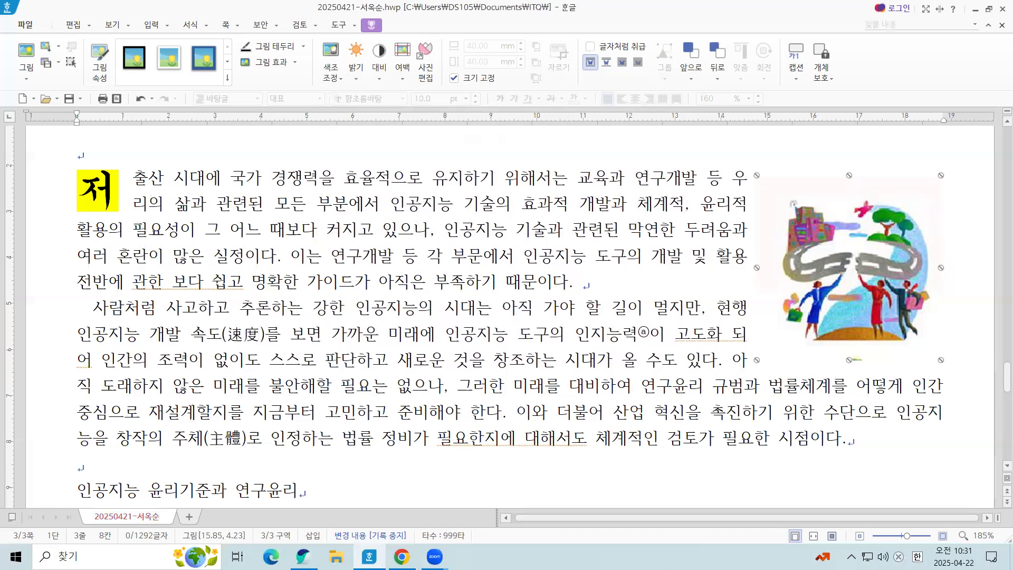
{"action": "key", "text": "Right"}
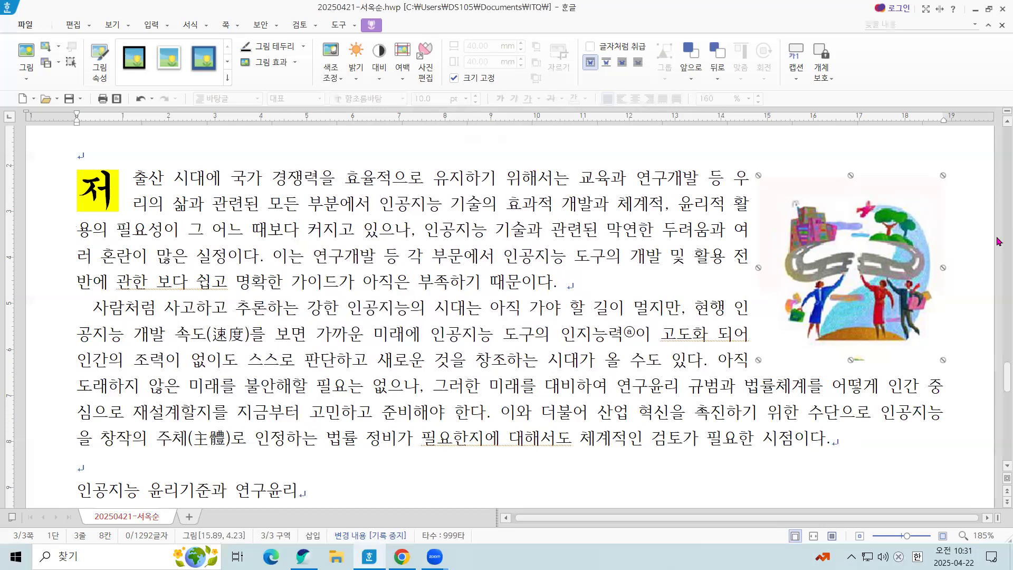
{"action": "double_click", "coordinate": [810, 228]}
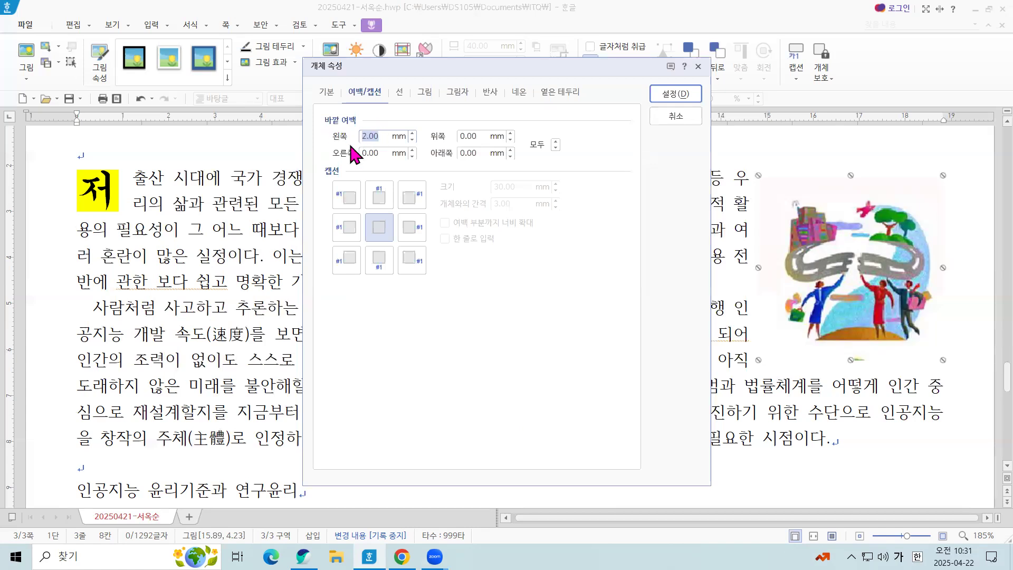
{"action": "left_click", "coordinate": [677, 95]}
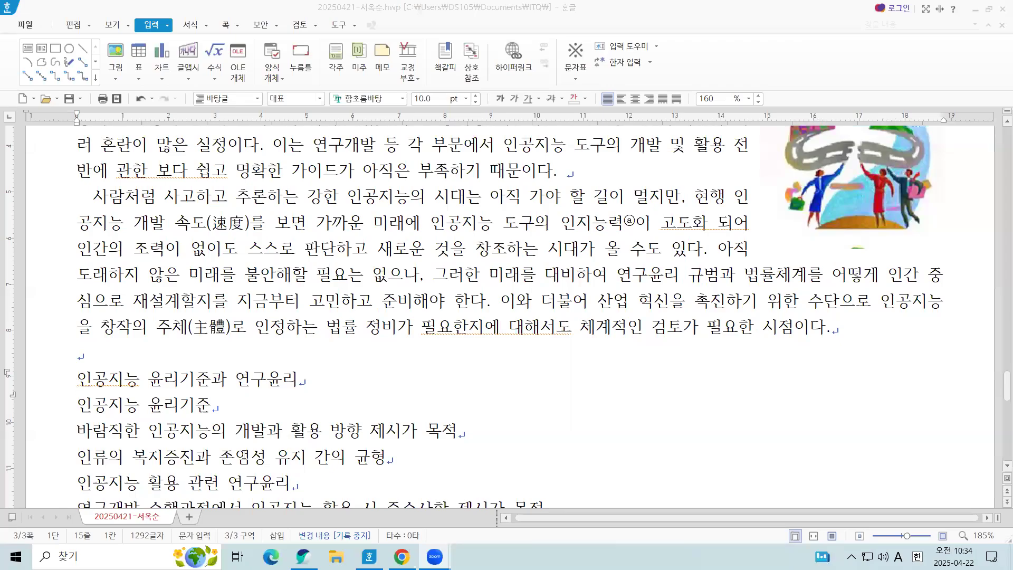
Step: Insert a ♣ symbol followed by a space before the heading 인공지능 윤리기준과 연구윤리
{"action": "type", "text": "ㅁ"}
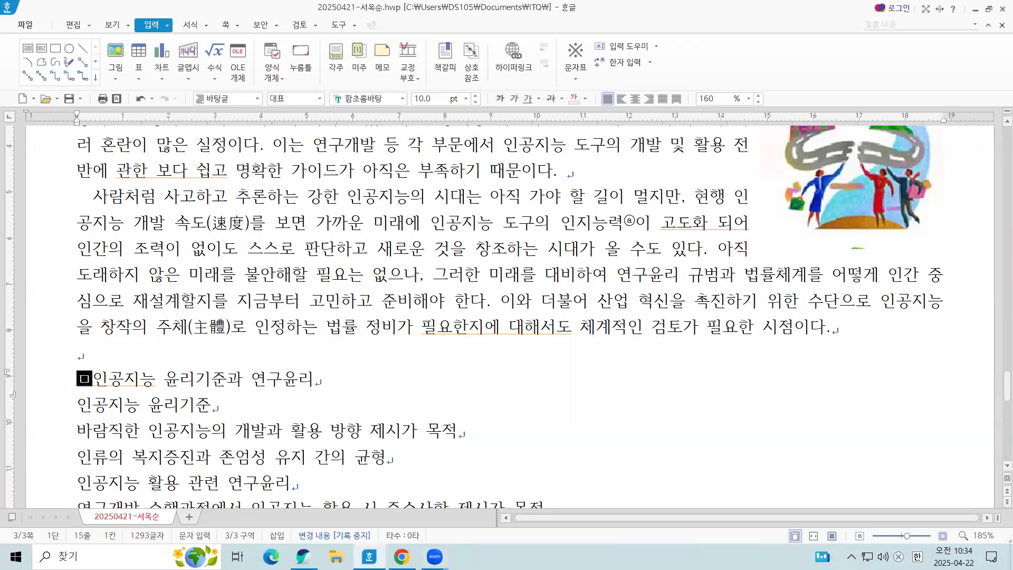
{"action": "key", "text": "Hangul_Hanja"}
{"action": "left_click", "coordinate": [548, 318]}
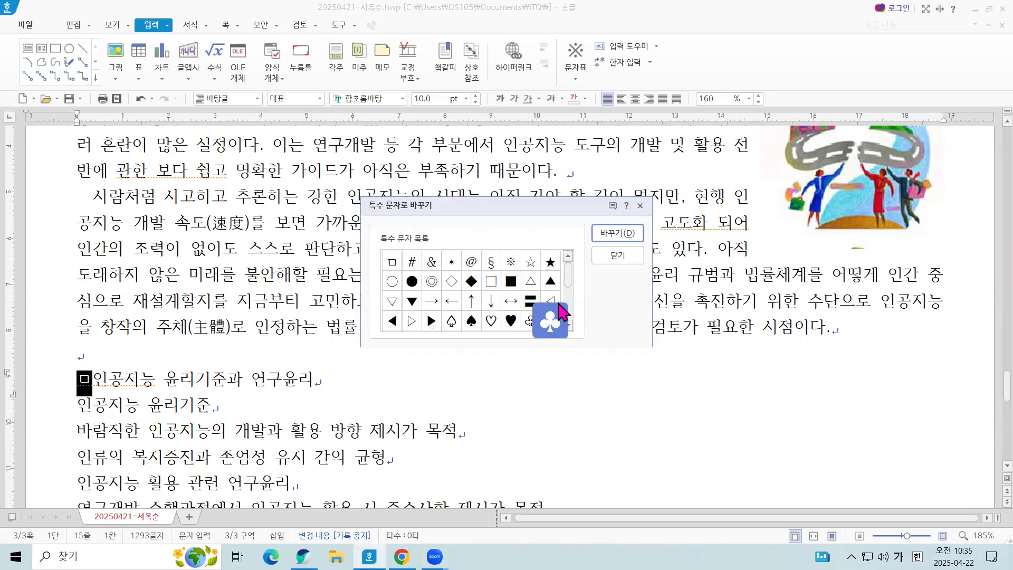
{"action": "left_click", "coordinate": [616, 234]}
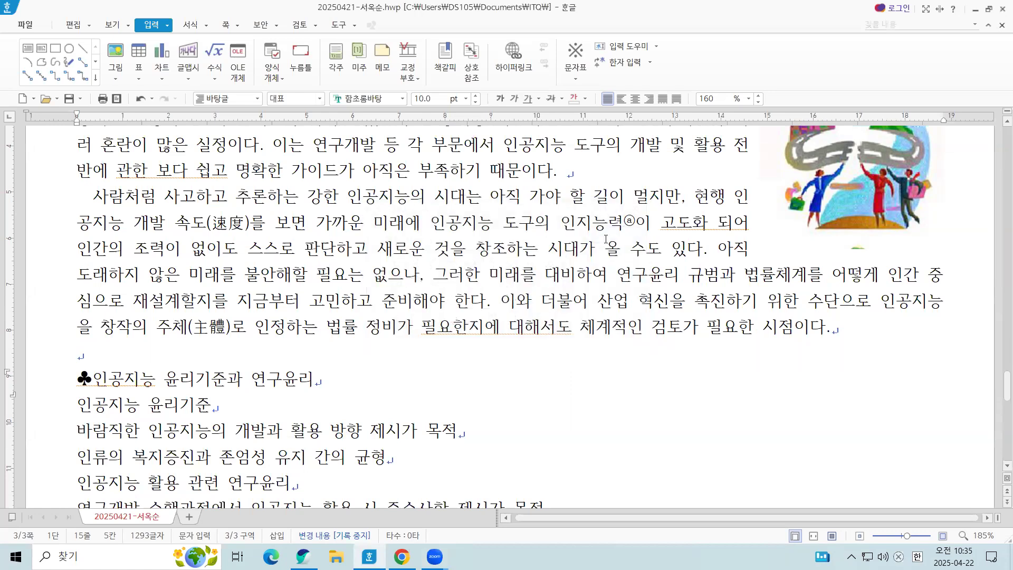
{"action": "left_click", "coordinate": [90, 379]}
{"action": "left_click", "coordinate": [91, 379]}
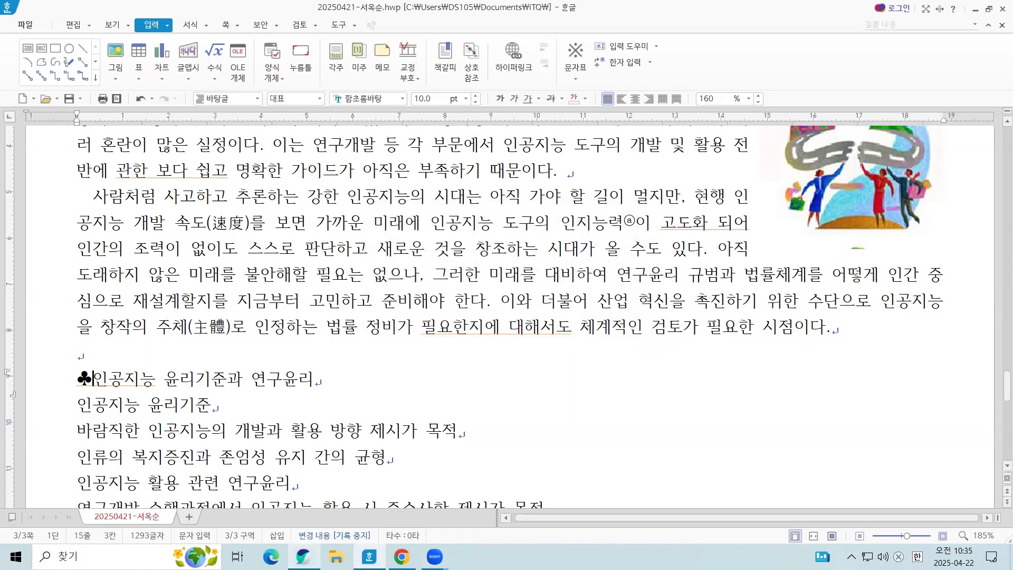
{"action": "mouse_move", "coordinate": [304, 557]}
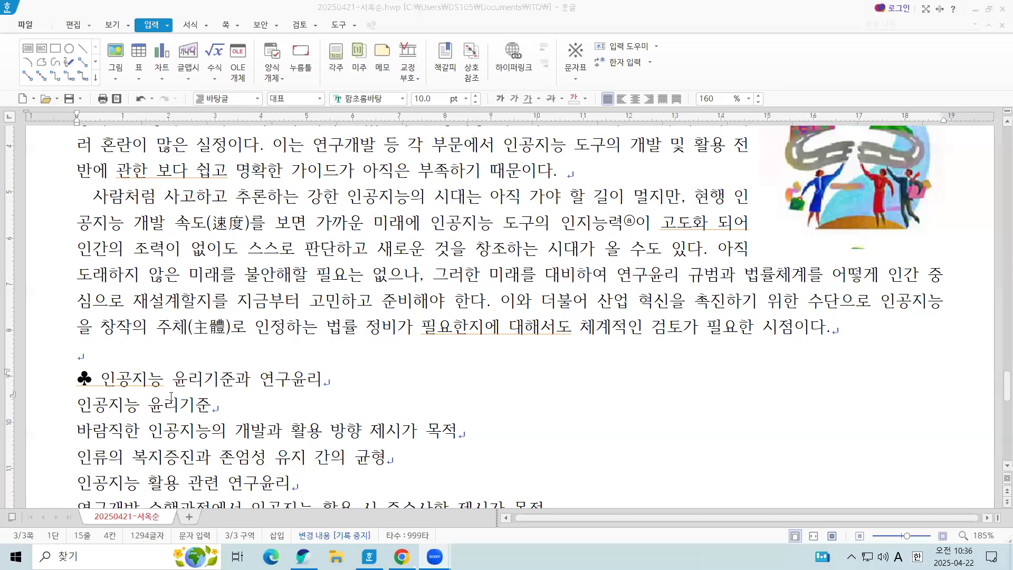
Step: Insert a ♣ before the heading 인공지능 수준에 따른 분류, using the 전각 기호(일반) set of the 한글(HNC) character table
{"action": "scroll", "coordinate": [171, 396], "scroll_direction": "down", "scroll_amount": 5}
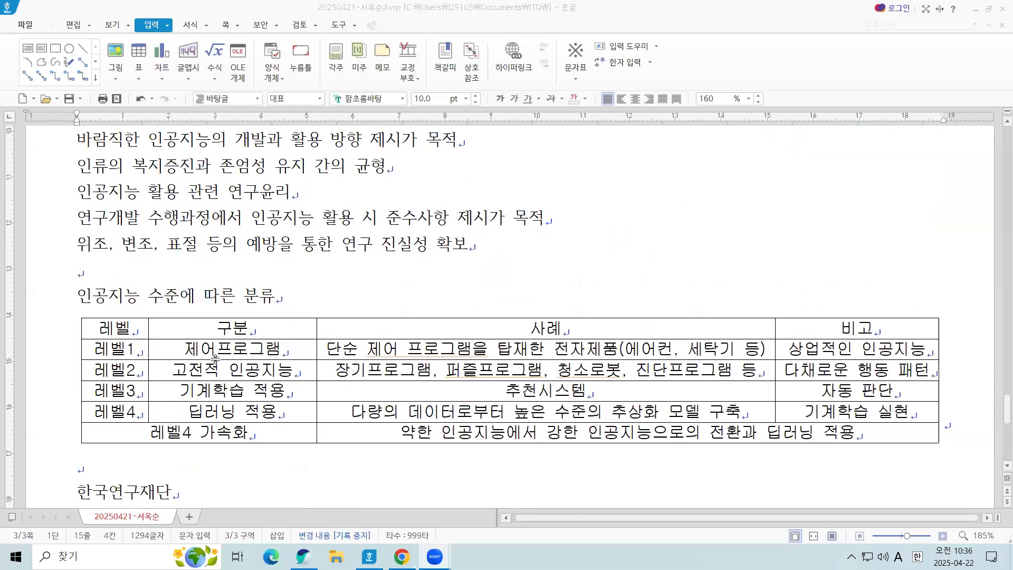
{"action": "left_click", "coordinate": [194, 362]}
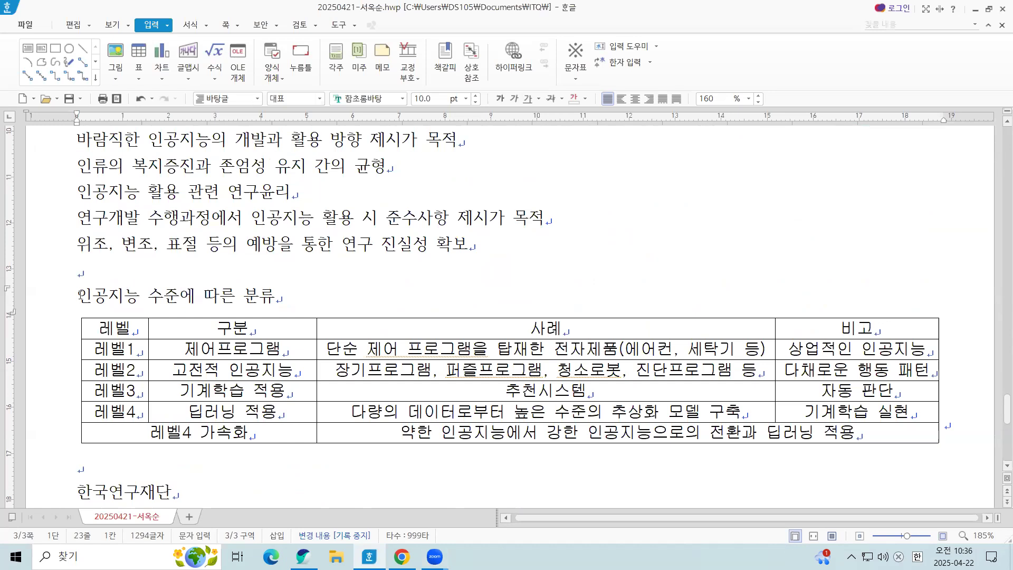
{"action": "left_click", "coordinate": [80, 295]}
{"action": "key", "text": "ctrl+F10"}
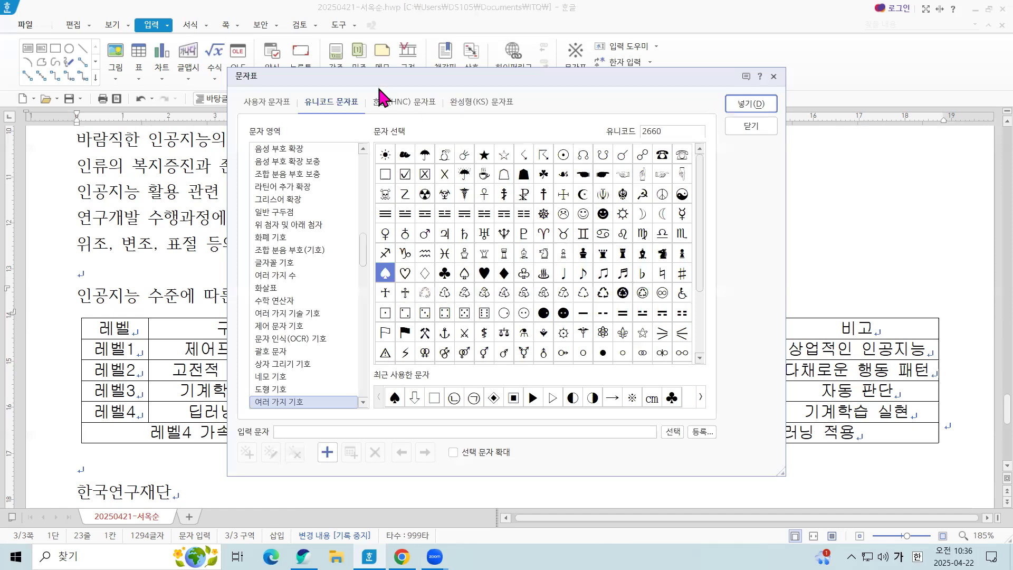
{"action": "left_click", "coordinate": [416, 98]}
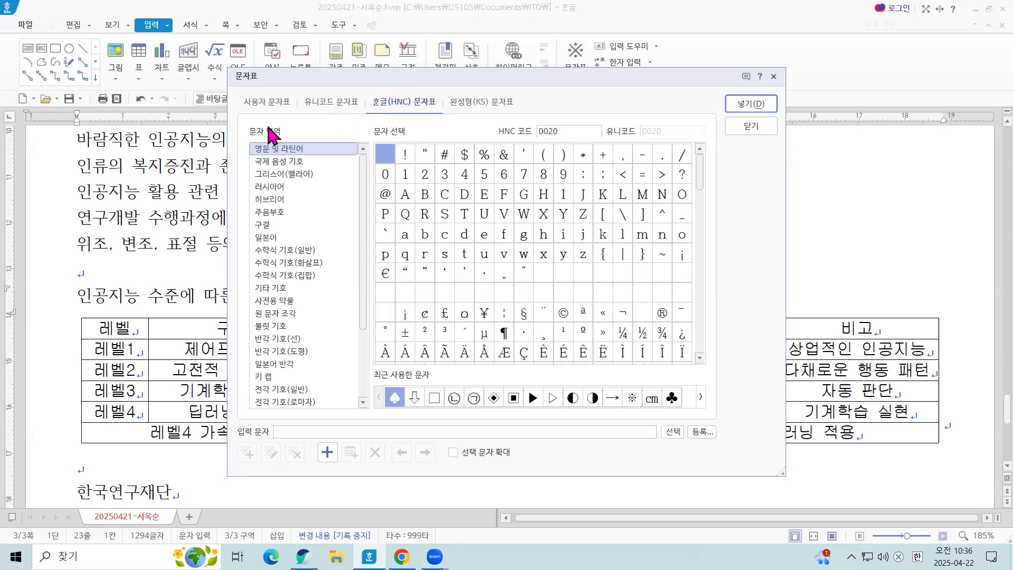
{"action": "left_click", "coordinate": [276, 390]}
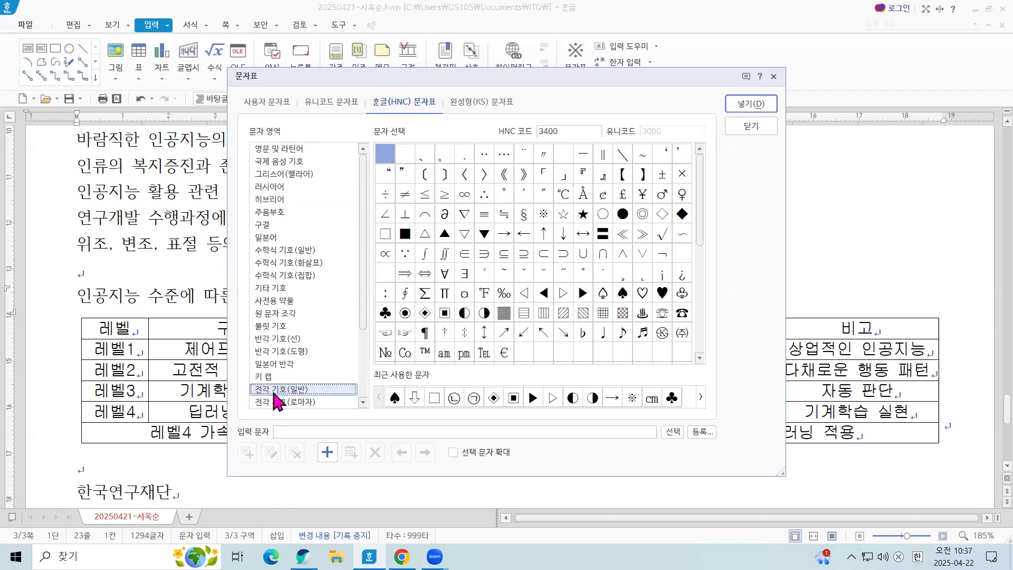
{"action": "left_click", "coordinate": [700, 358]}
{"action": "left_click", "coordinate": [700, 358]}
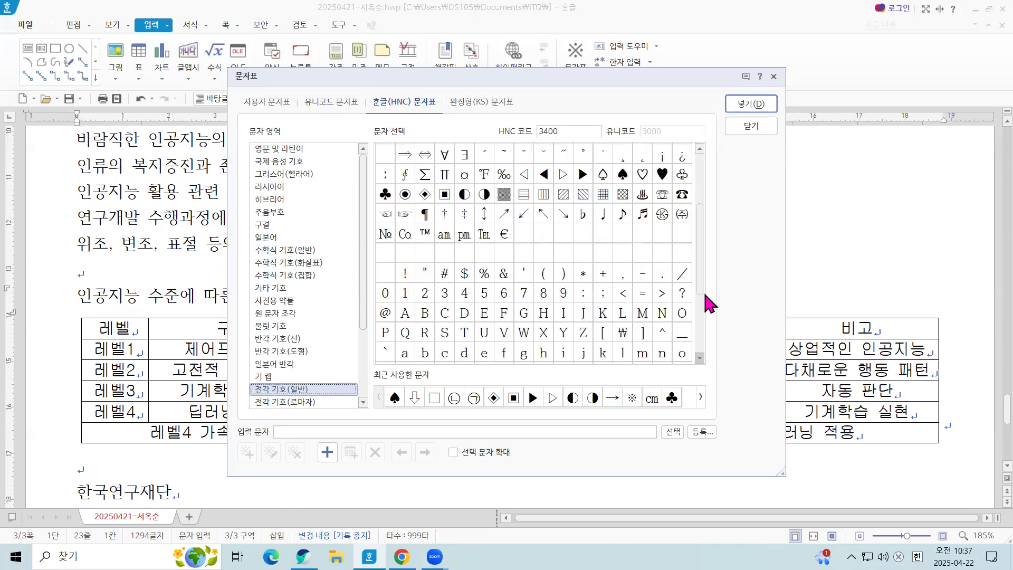
{"action": "left_click_drag", "start_coordinate": [699, 285], "coordinate": [697, 291]}
{"action": "left_click", "coordinate": [699, 196]}
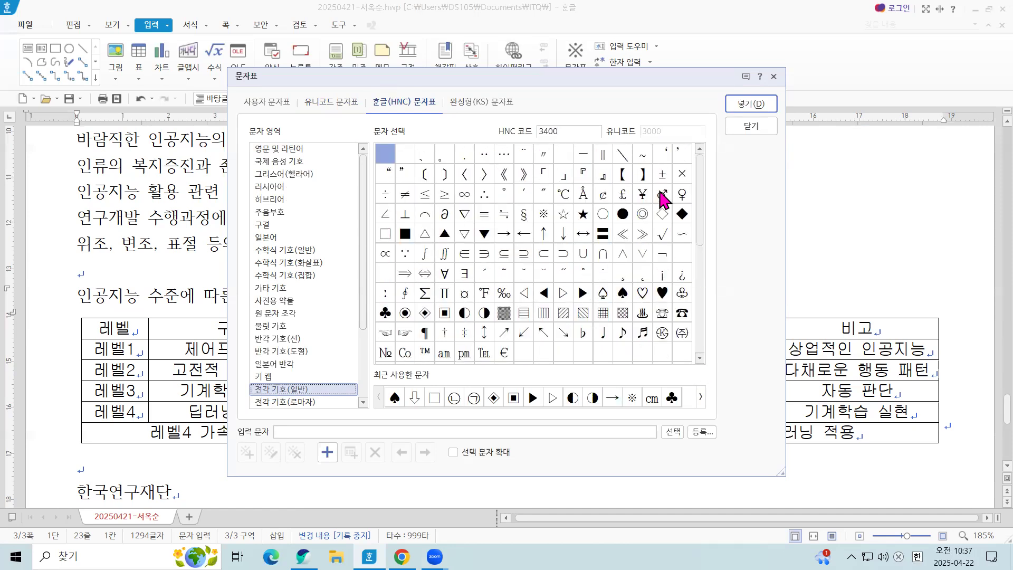
{"action": "left_click", "coordinate": [385, 318]}
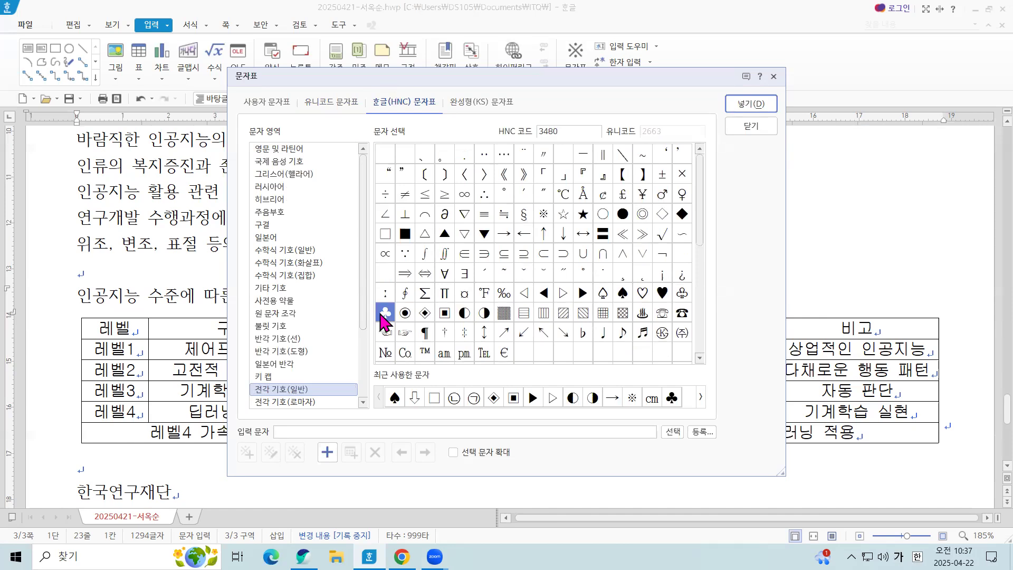
{"action": "left_click", "coordinate": [754, 104]}
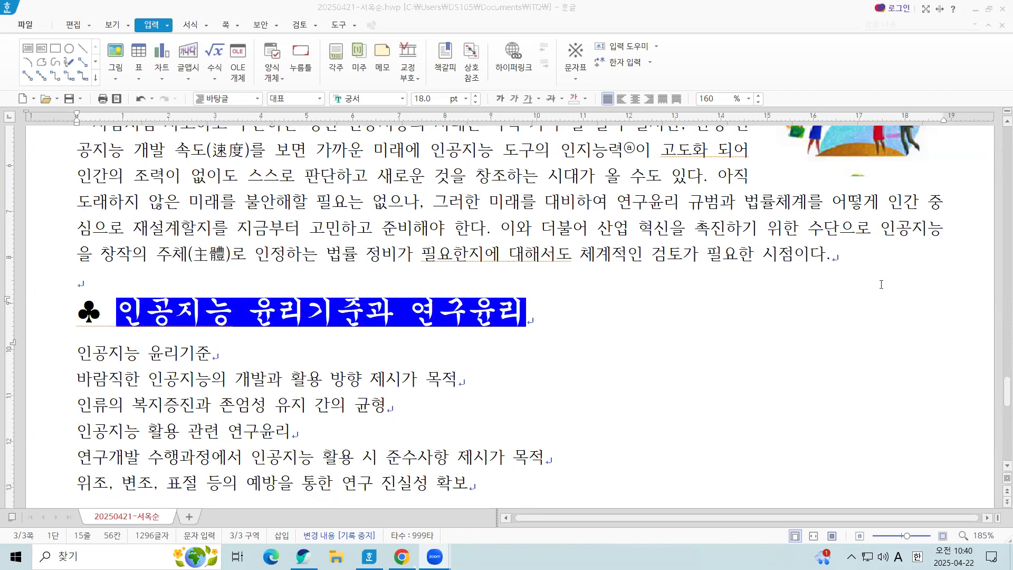
Step: Undo the white-on-blue coloring and the 18 pt size of the heading 인공지능 윤리기준과 연구윤리
{"action": "left_click", "coordinate": [599, 317]}
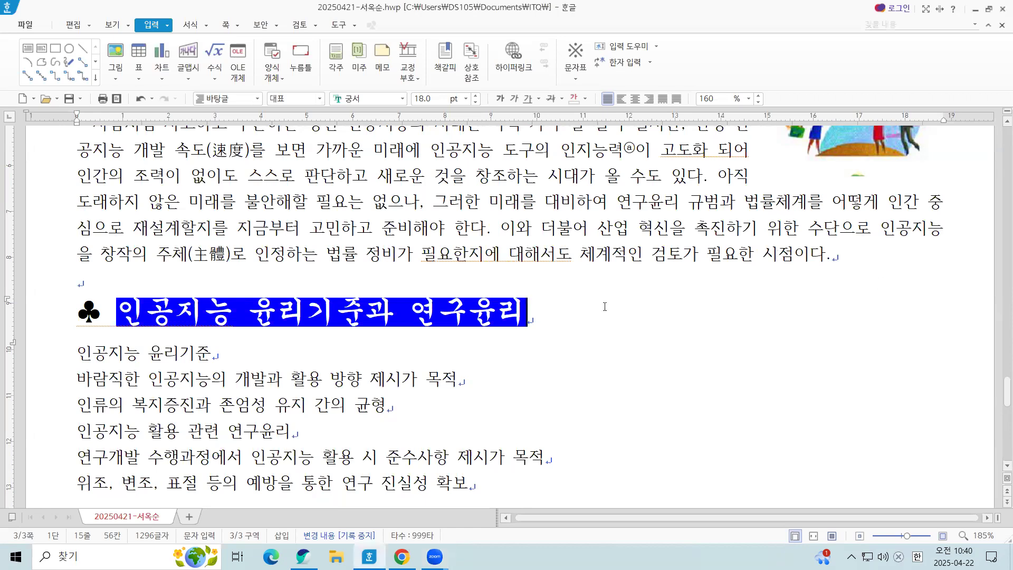
{"action": "key", "text": "ctrl+z"}
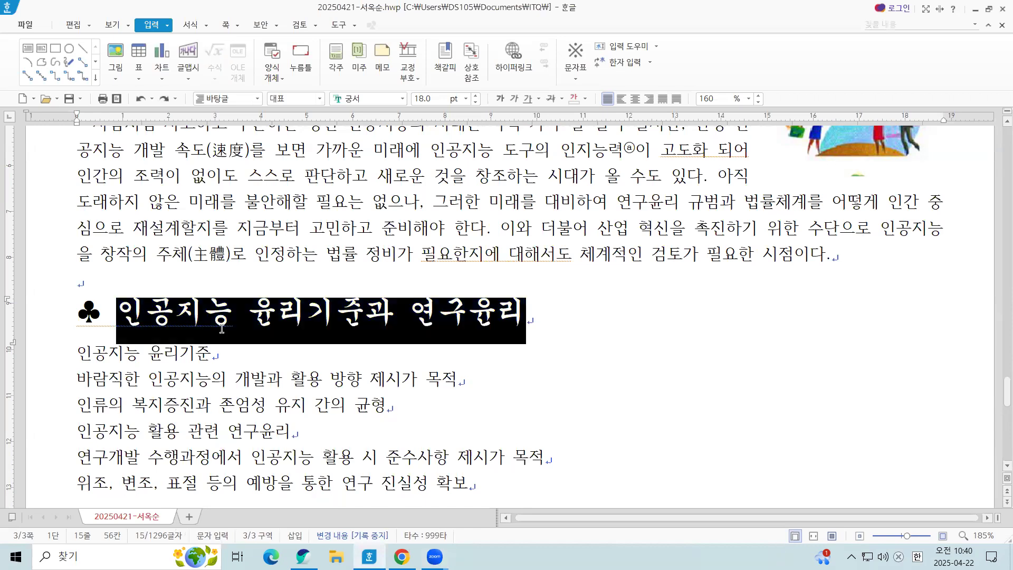
{"action": "key", "text": "ctrl+z"}
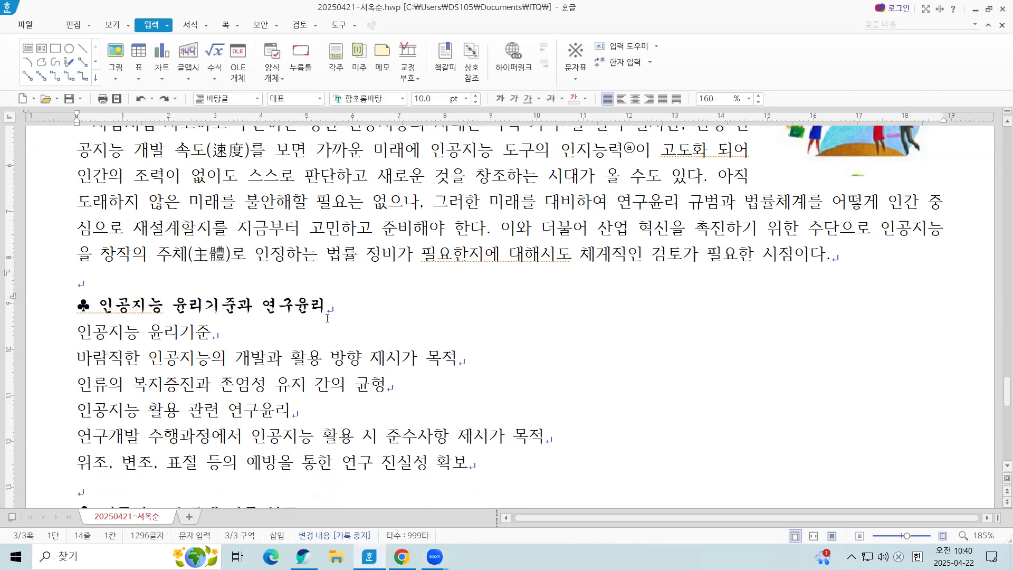
Step: Set the whole heading line 인공지능 윤리기준과 연구윤리, including its ♣ symbol, to 18 pt
{"action": "left_click", "coordinate": [73, 304]}
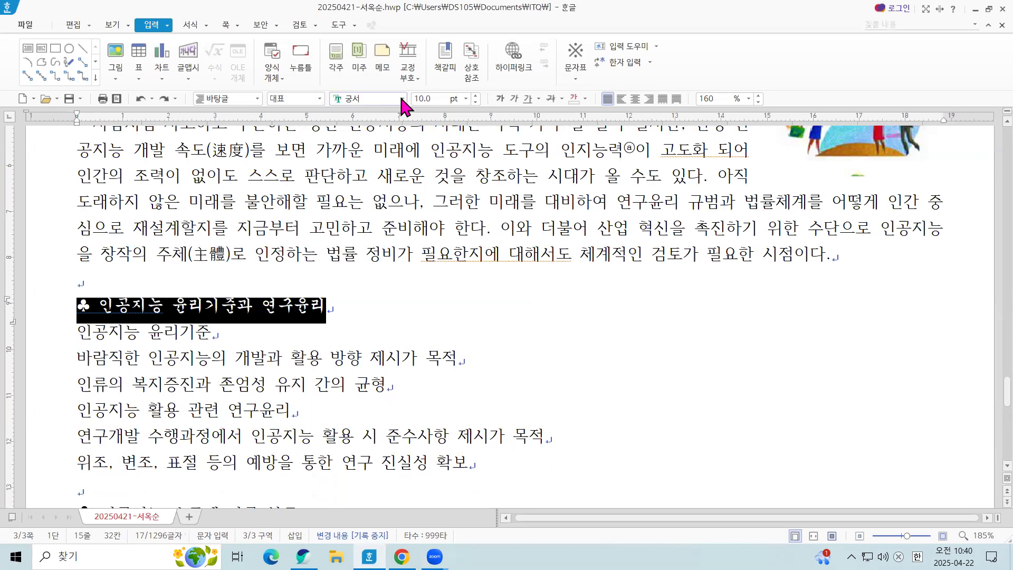
{"action": "left_click", "coordinate": [402, 99]}
{"action": "left_click_drag", "start_coordinate": [580, 134], "coordinate": [583, 253]}
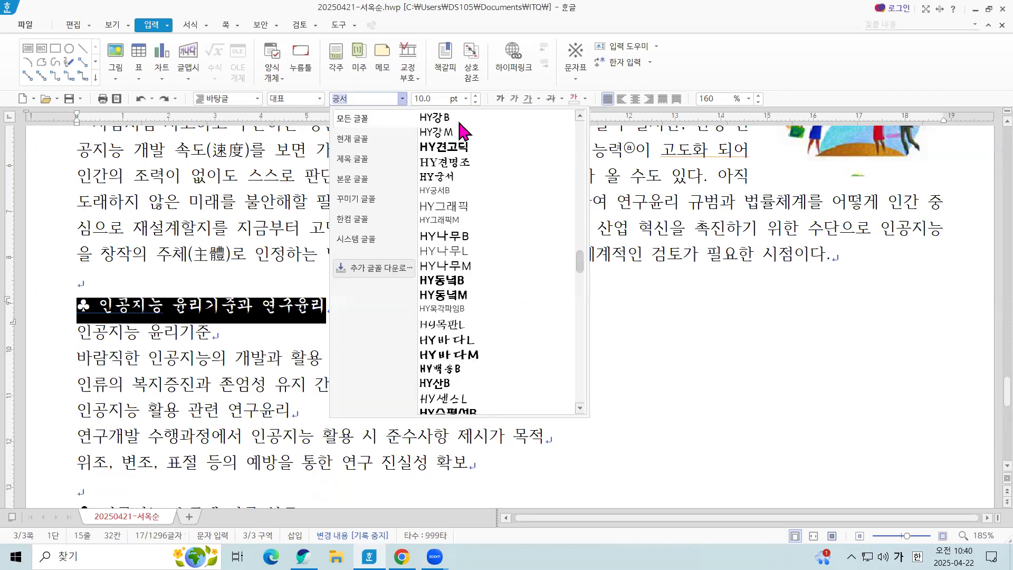
{"action": "left_click", "coordinate": [466, 99]}
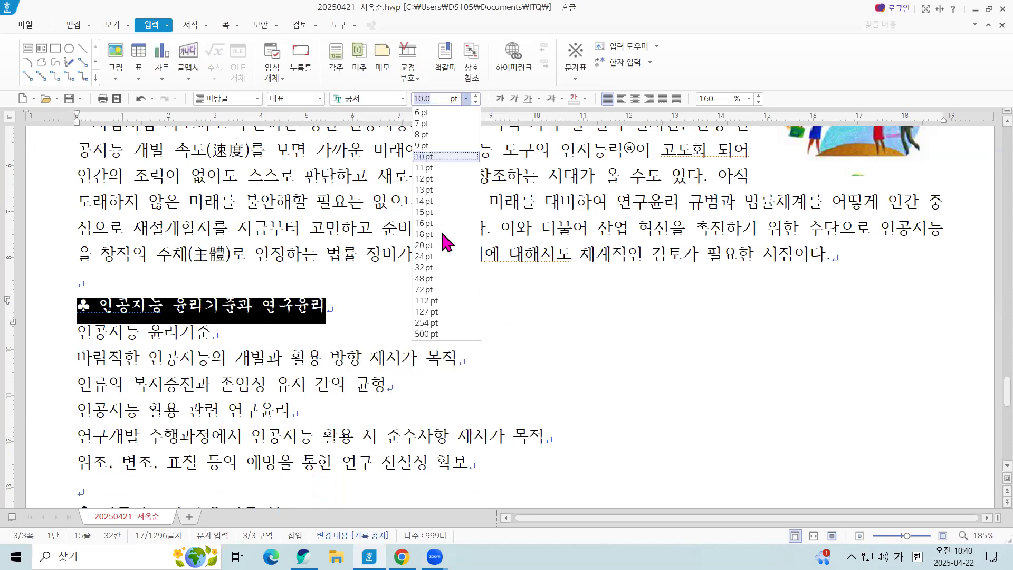
{"action": "left_click", "coordinate": [423, 235]}
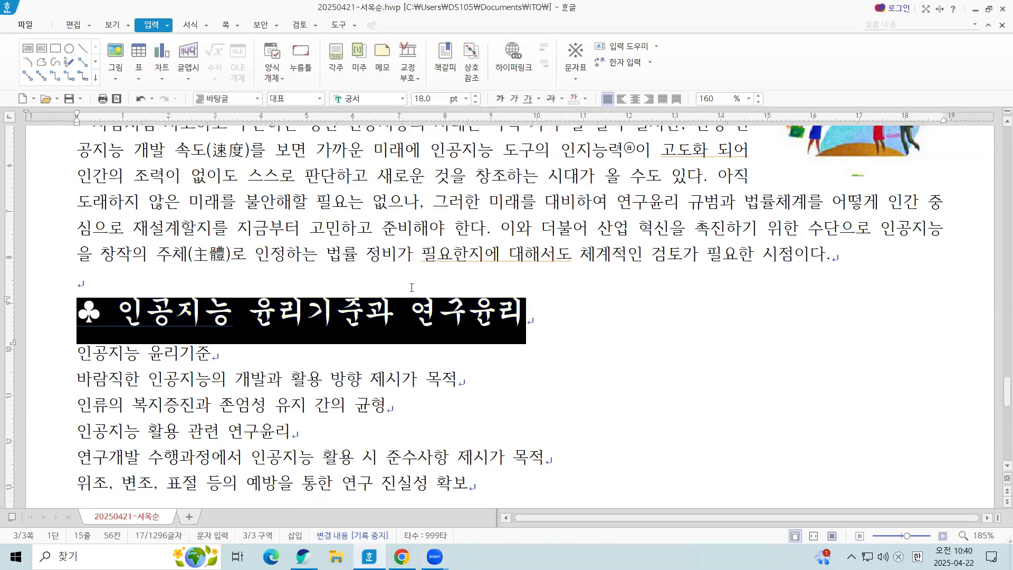
{"action": "key", "text": "Escape"}
Step: Set the font color of the heading text 인공지능 윤리기준과 연구윤리, excluding its ♣ symbol, to white from the 기본 color theme
{"action": "left_click", "coordinate": [122, 315]}
{"action": "left_click_drag", "start_coordinate": [404, 320], "coordinate": [519, 320]}
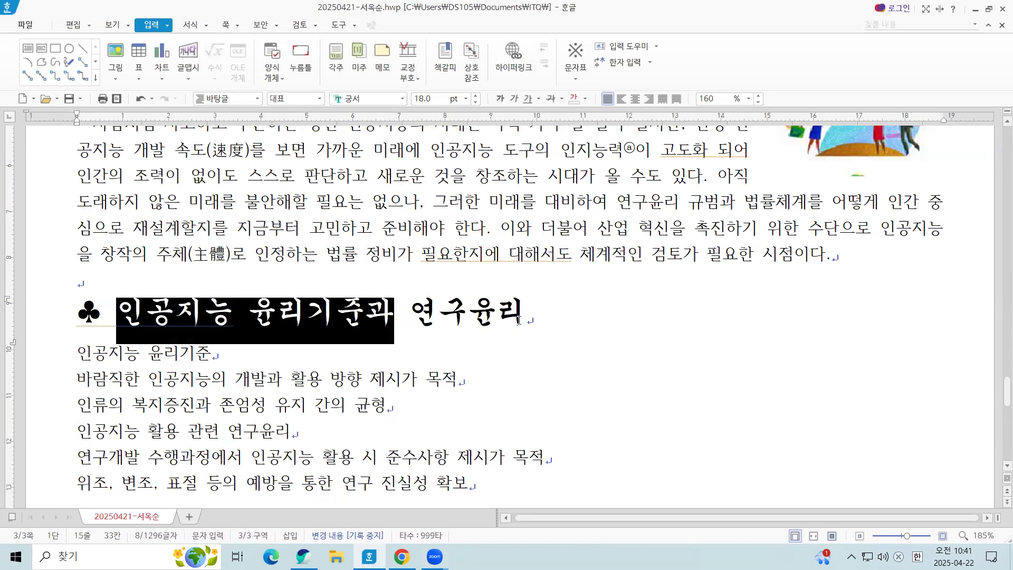
{"action": "right_click", "coordinate": [467, 323]}
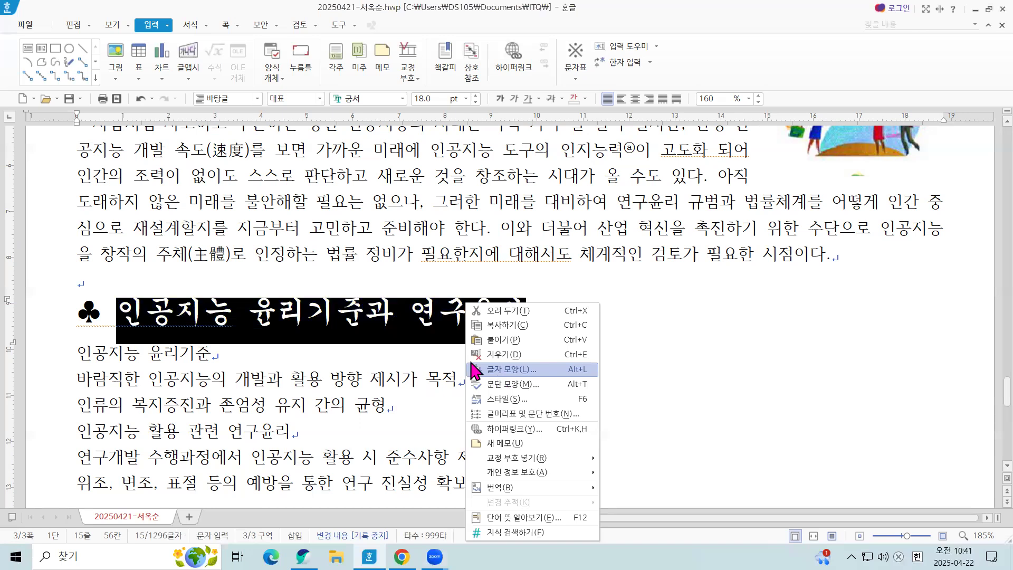
{"action": "left_click", "coordinate": [497, 375]}
{"action": "left_click", "coordinate": [425, 286]}
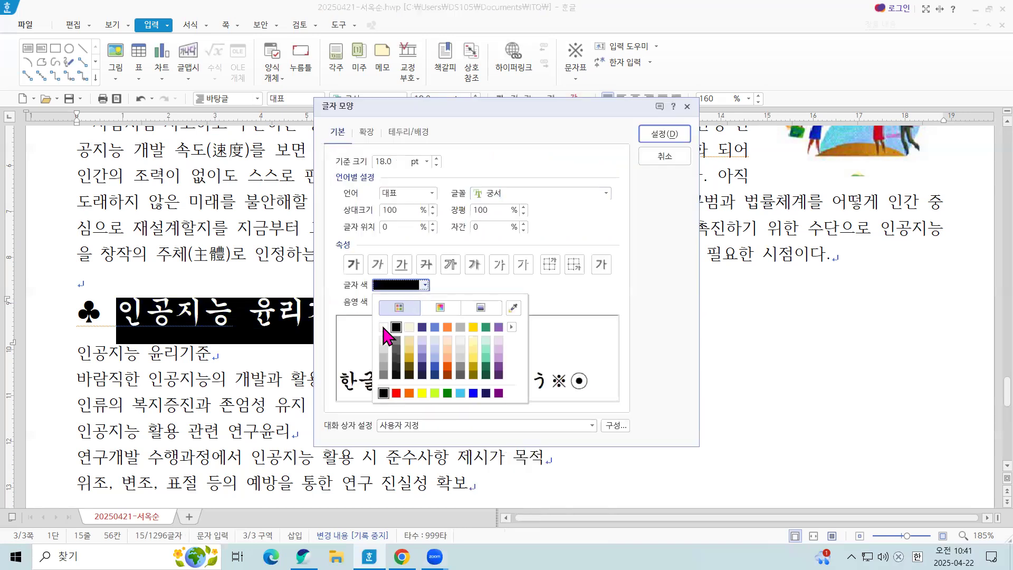
{"action": "left_click", "coordinate": [383, 327]}
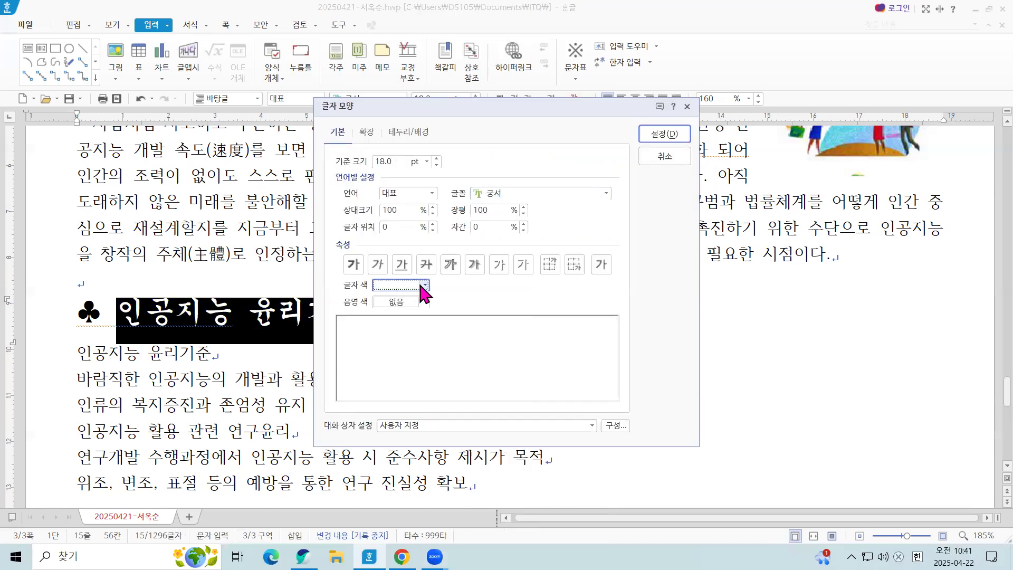
{"action": "left_click", "coordinate": [511, 327]}
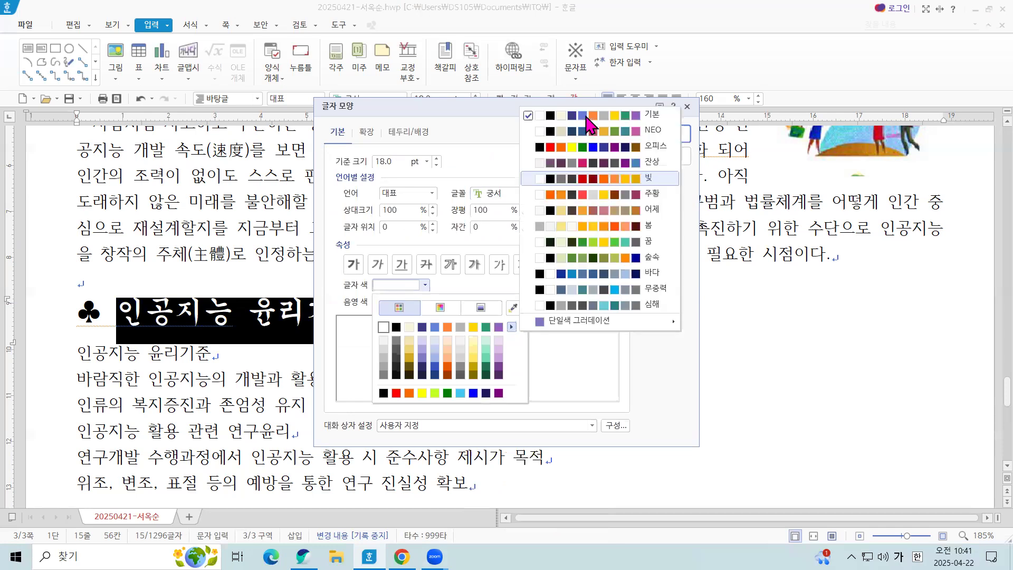
{"action": "left_click", "coordinate": [586, 117]}
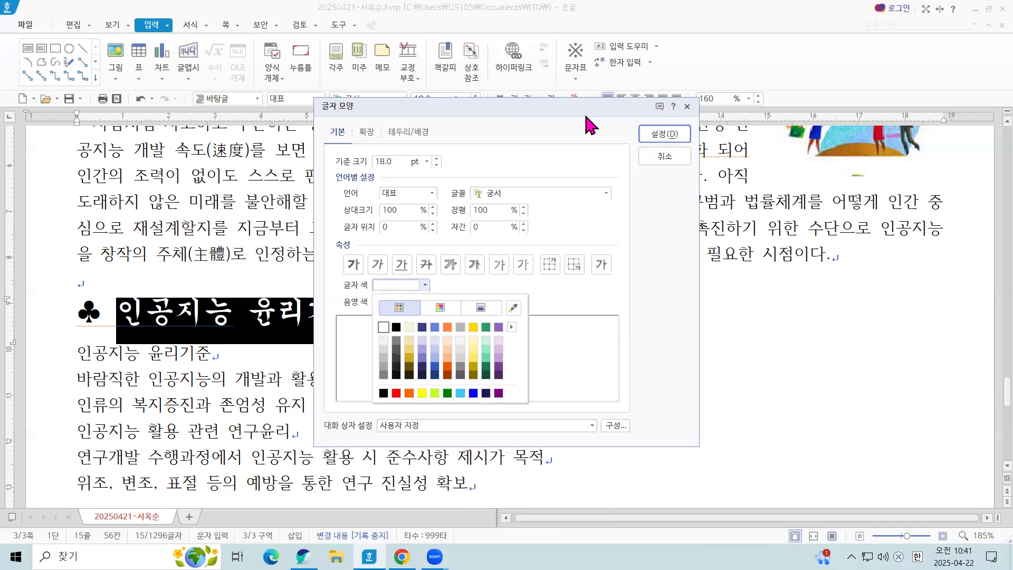
{"action": "left_click", "coordinate": [383, 327]}
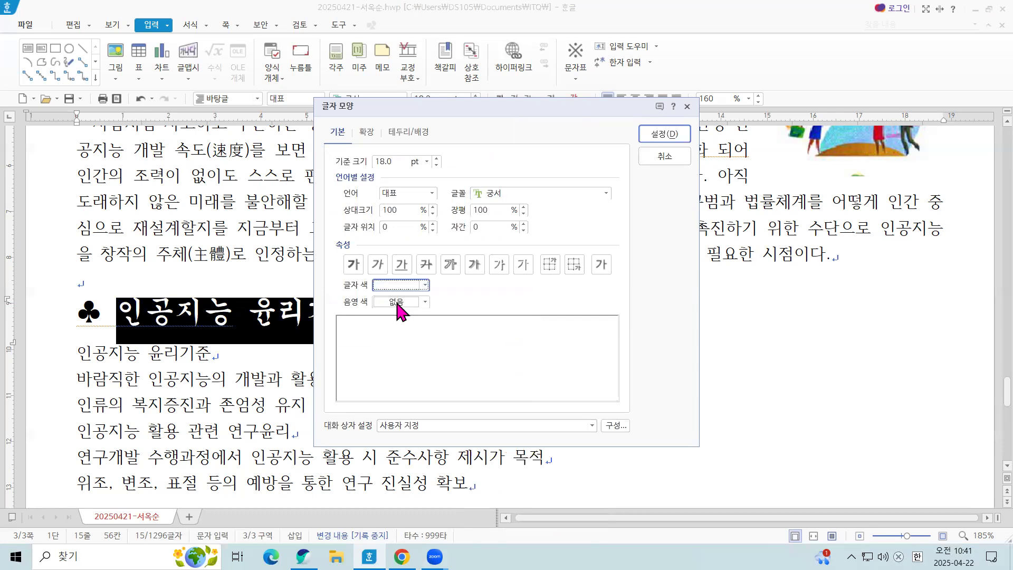
Step: Give the selected heading text a blue shading color and apply the character formatting
{"action": "left_click", "coordinate": [424, 302]}
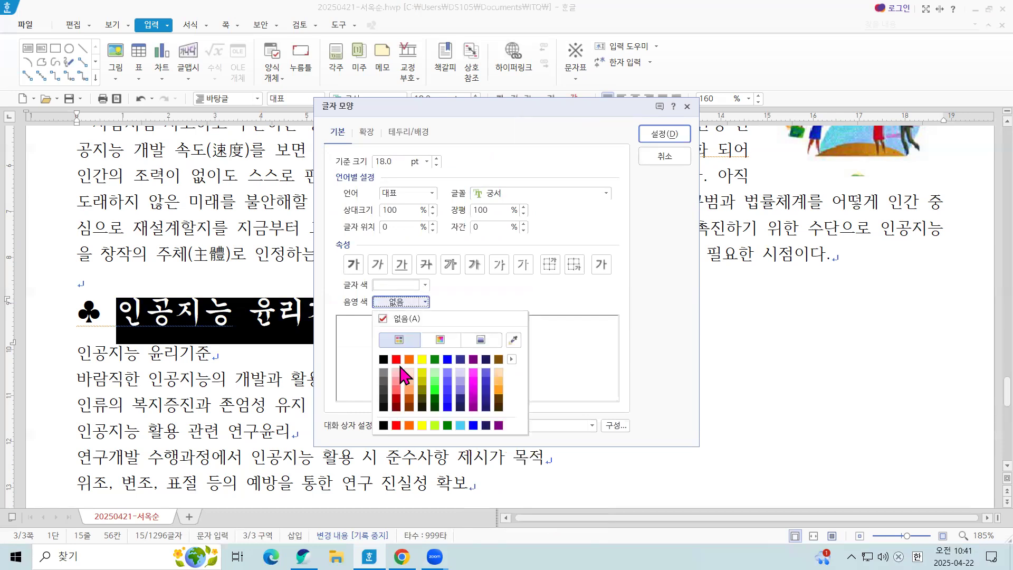
{"action": "left_click", "coordinate": [511, 359]}
{"action": "left_click", "coordinate": [447, 360]}
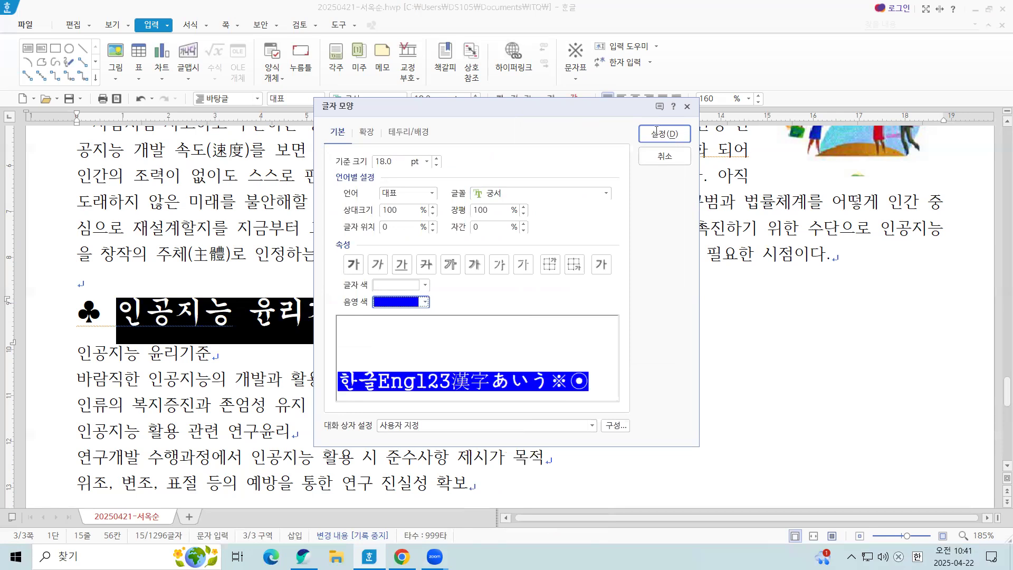
{"action": "left_click", "coordinate": [658, 135]}
{"action": "left_click", "coordinate": [598, 171]}
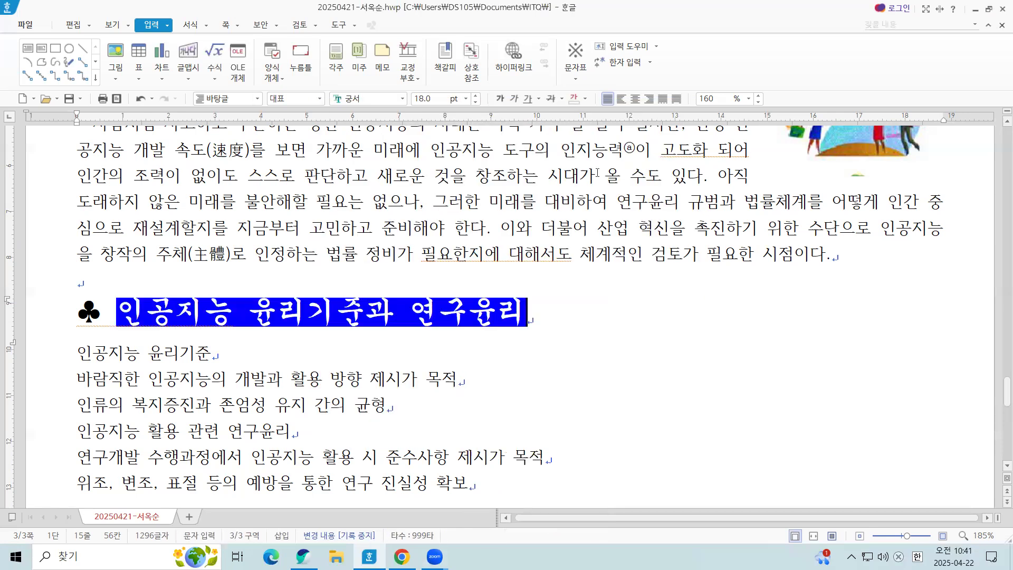